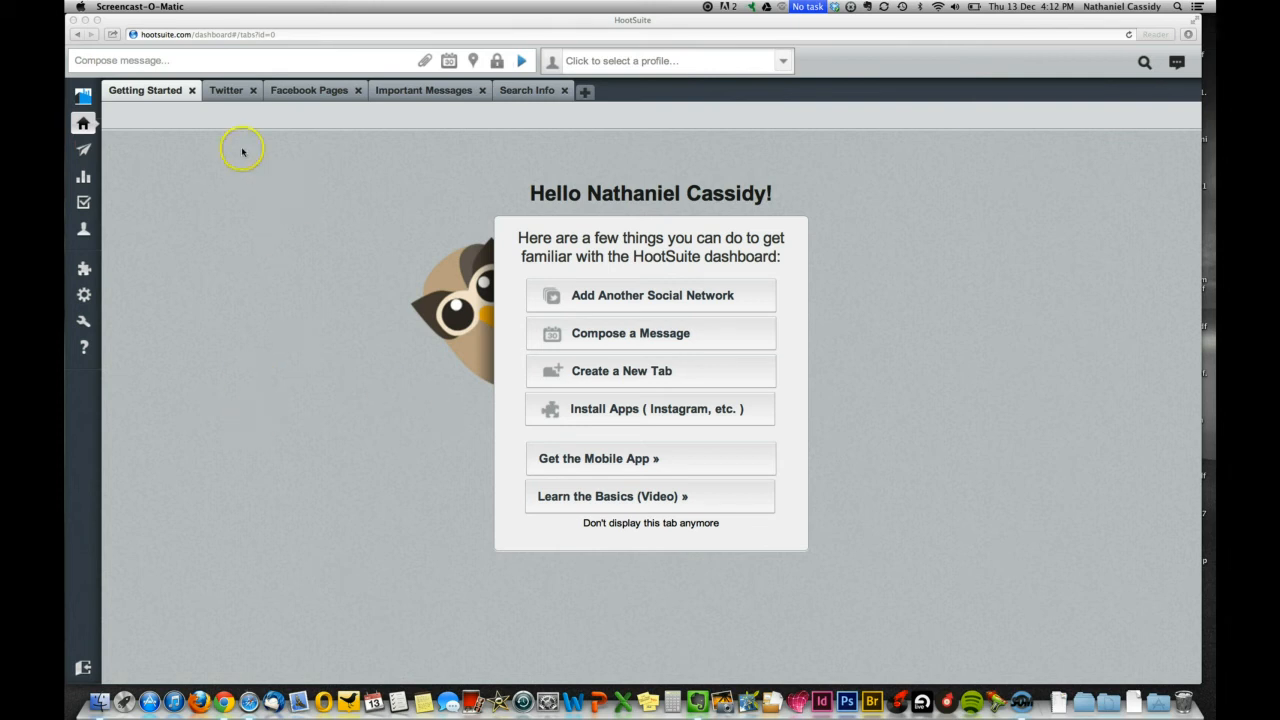
Compose a new message reading "So this is my message!"
left_click(166, 61)
left_click(166, 61)
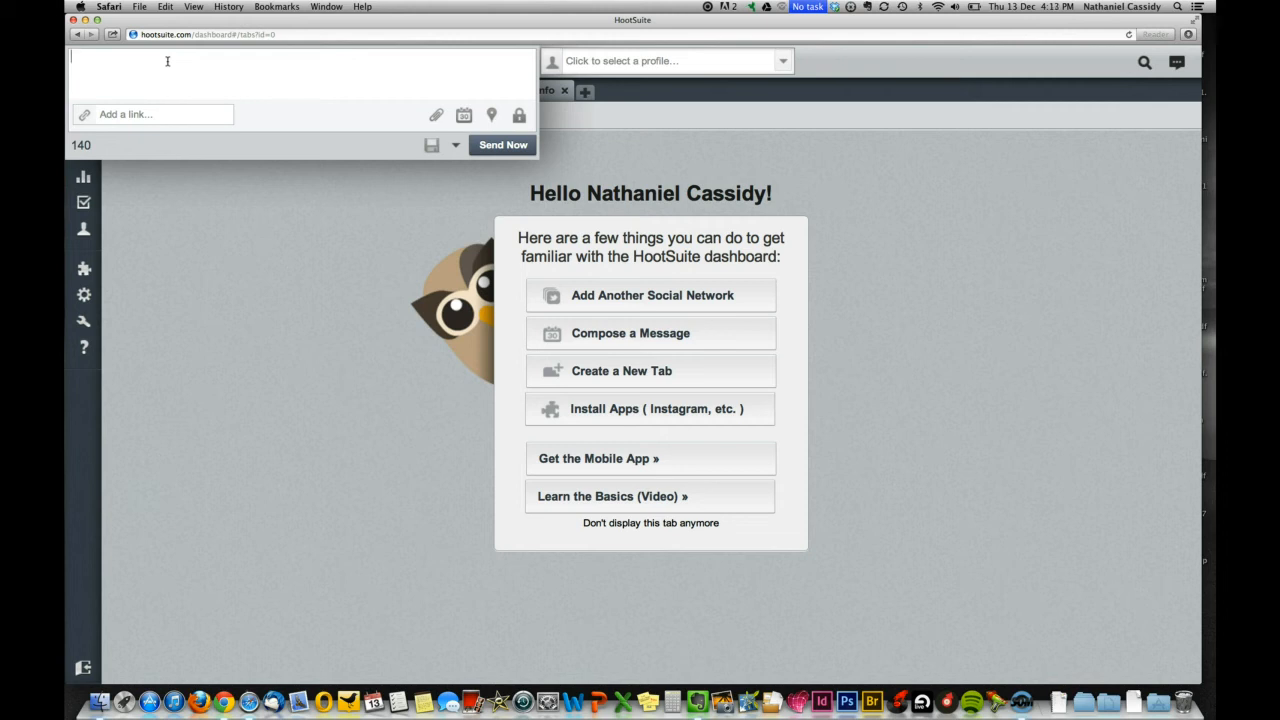
type("Som this")
key("BackSpace")
key("BackSpace")
key("BackSpace")
key("BackSpace")
key("BackSpace")
key("BackSpace")
key("BackSpace")
type("this is my message!")
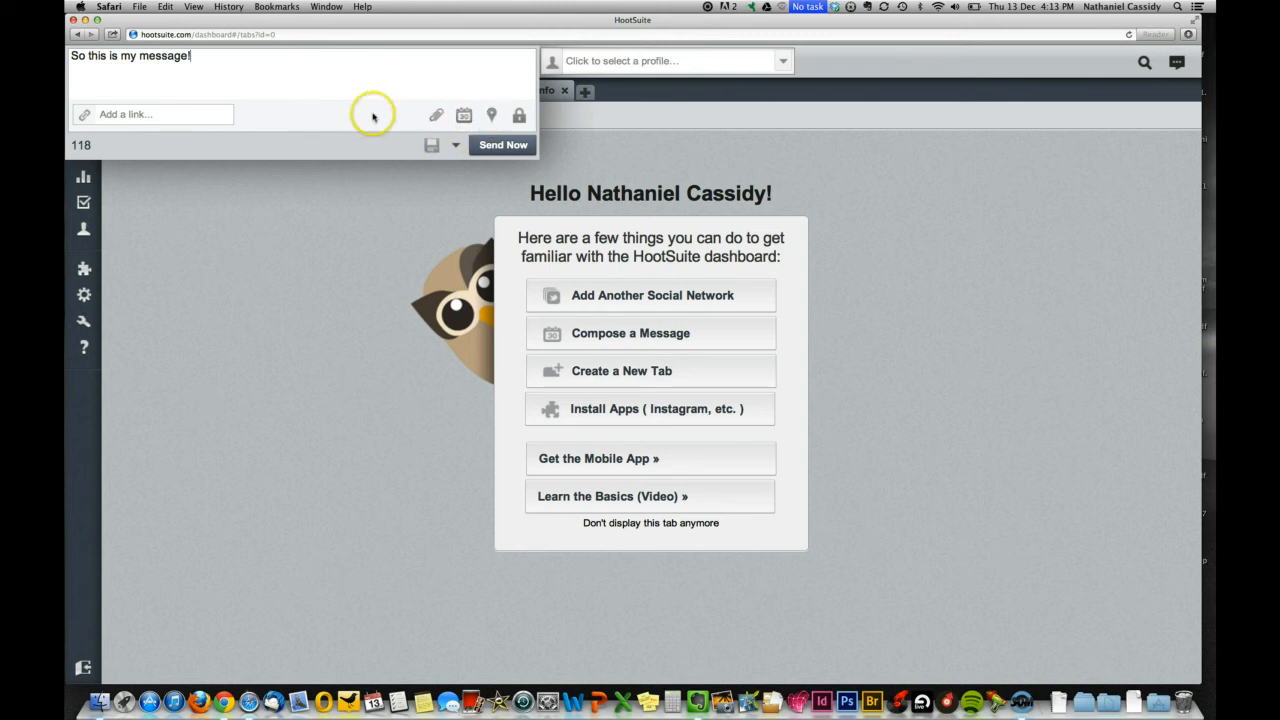
Shorten the link 3manfactory.co.uk and insert it into the message
left_click(210, 116)
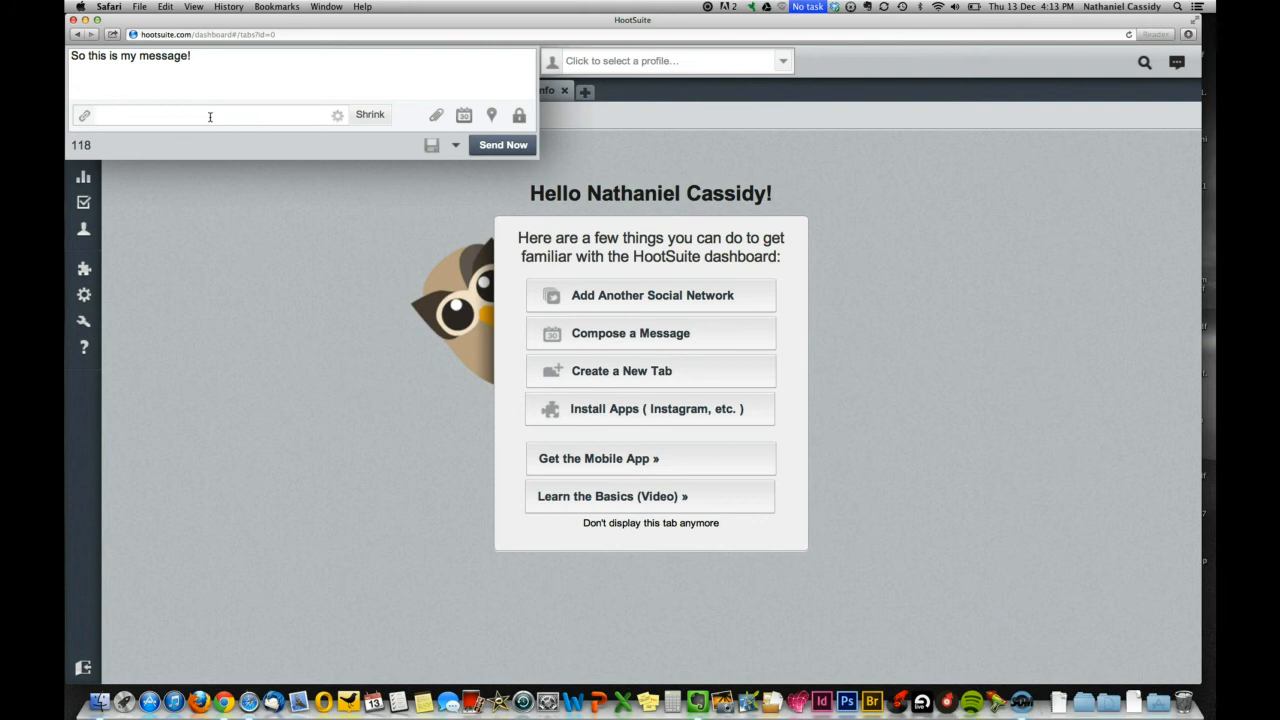
type("3manfactory.co.uk")
left_click(368, 116)
mouse_move(88, 178)
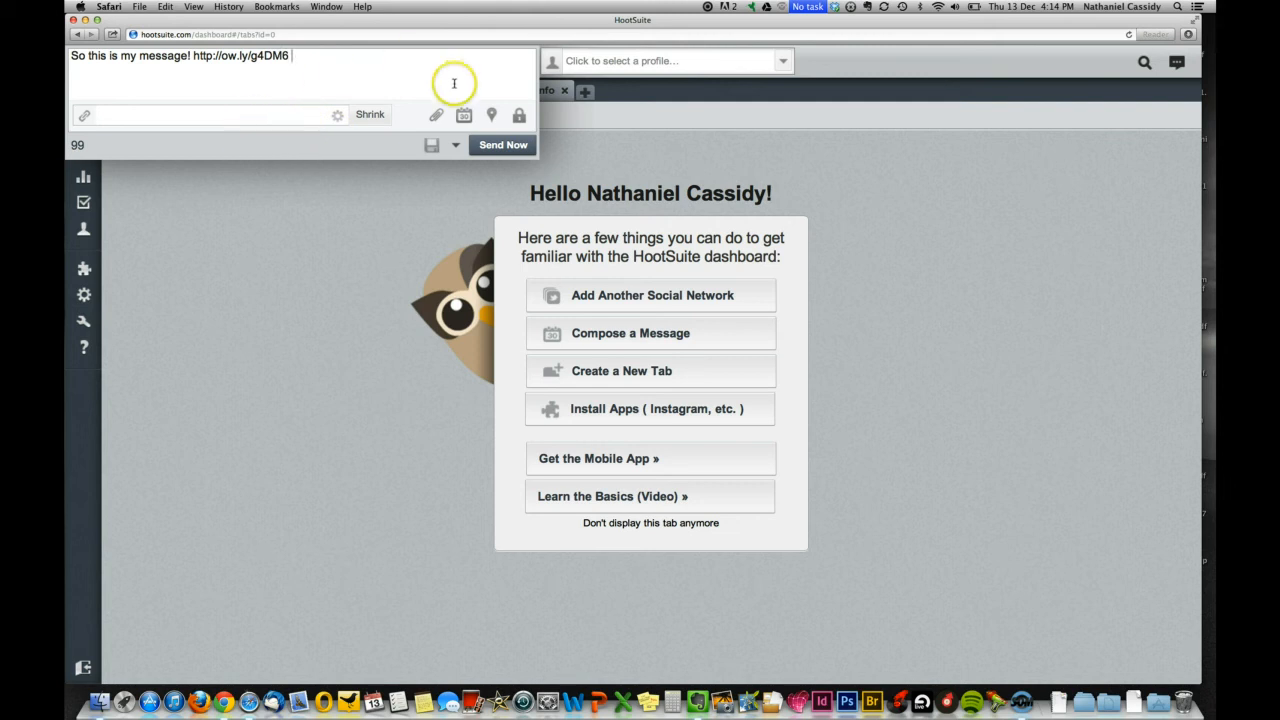
View the photo and document upload options using the 3manfactory profile, and close them without attaching anything
left_click(437, 117)
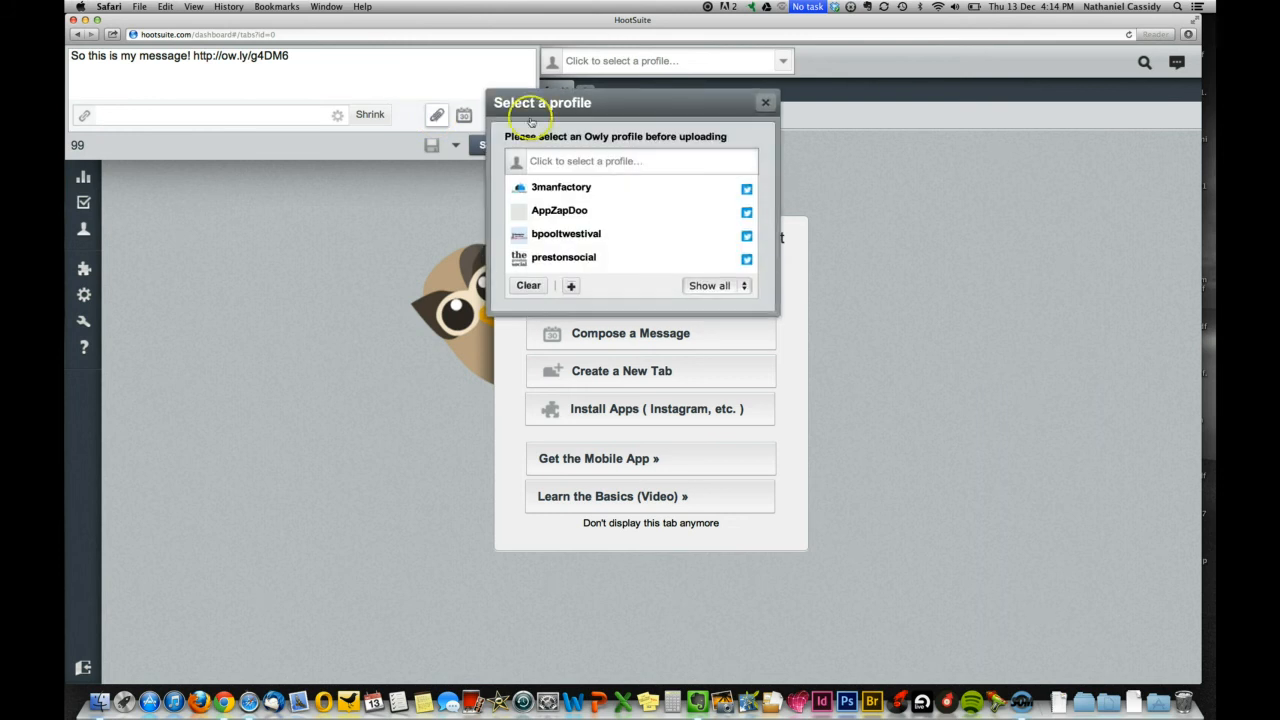
left_click(586, 161)
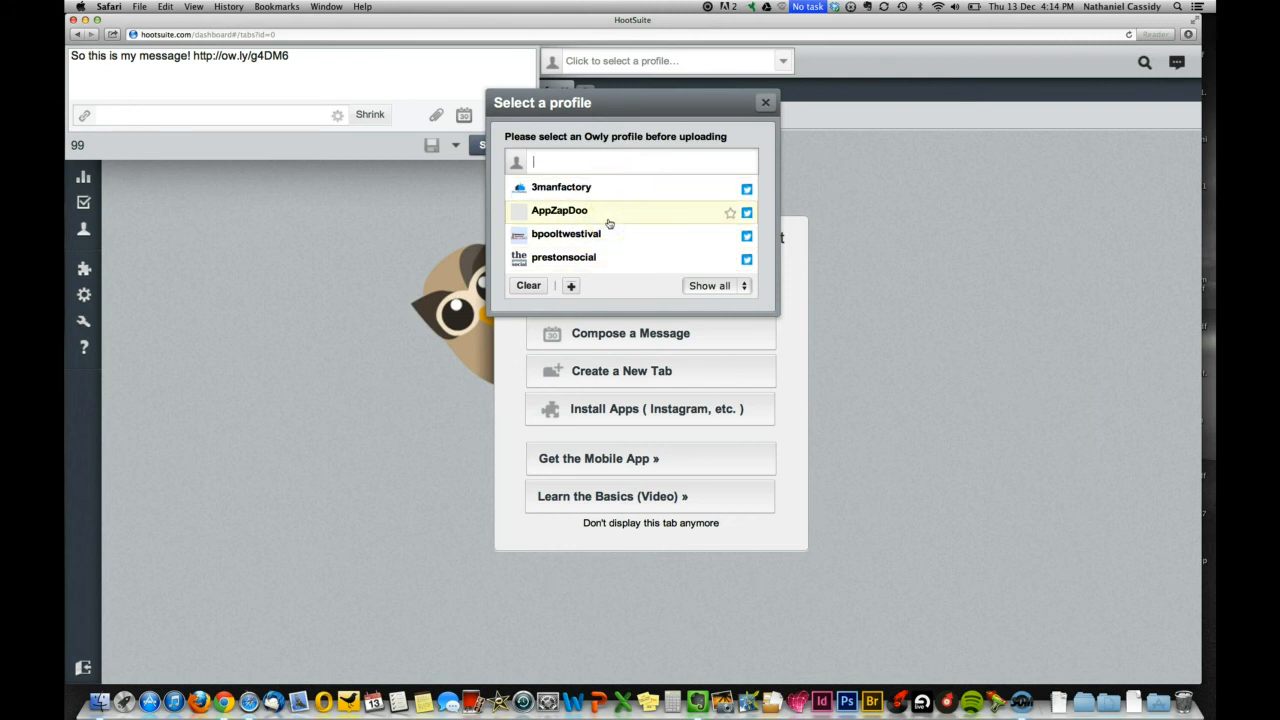
left_click(606, 189)
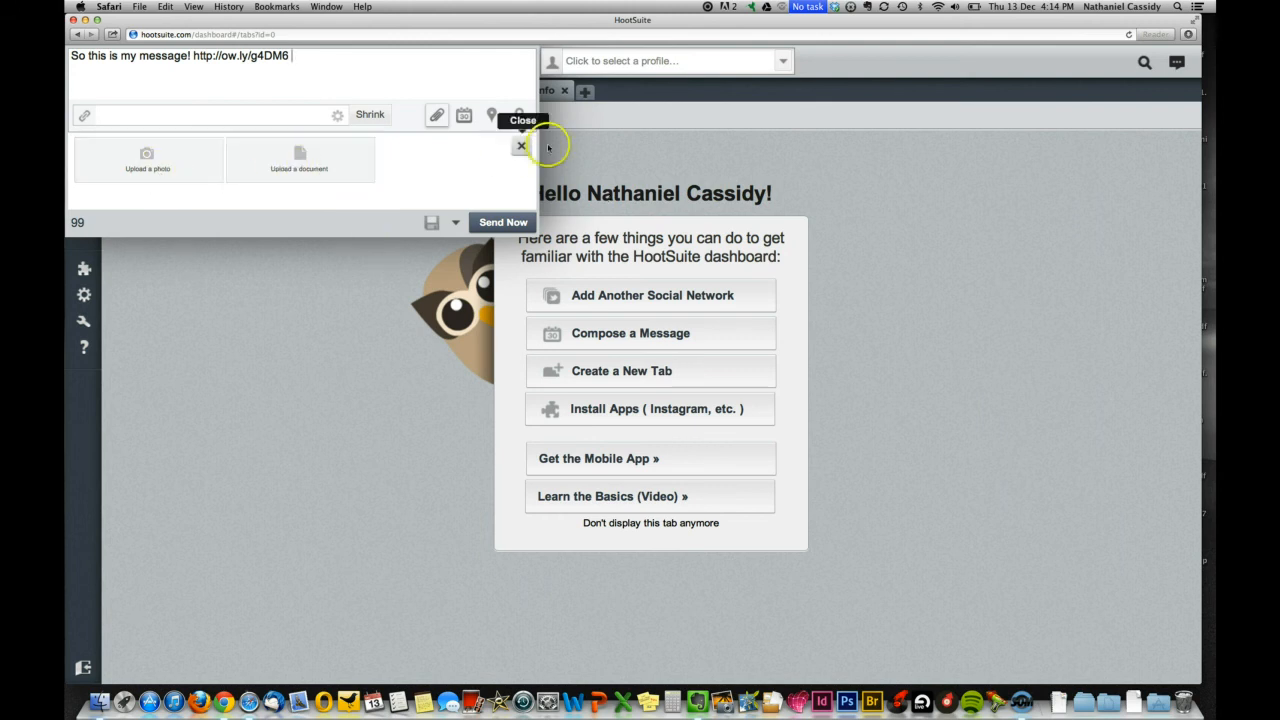
left_click(522, 149)
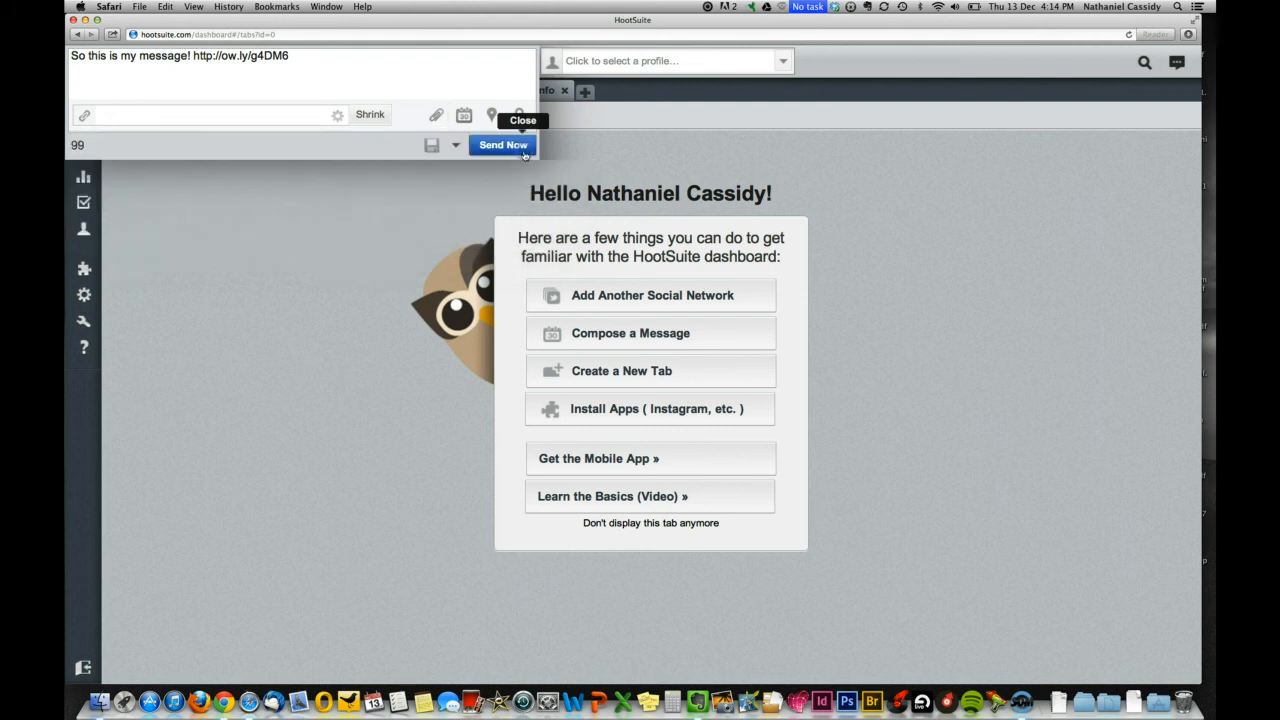
Save the composed message as a draft and load it from My Drafts
left_click(464, 116)
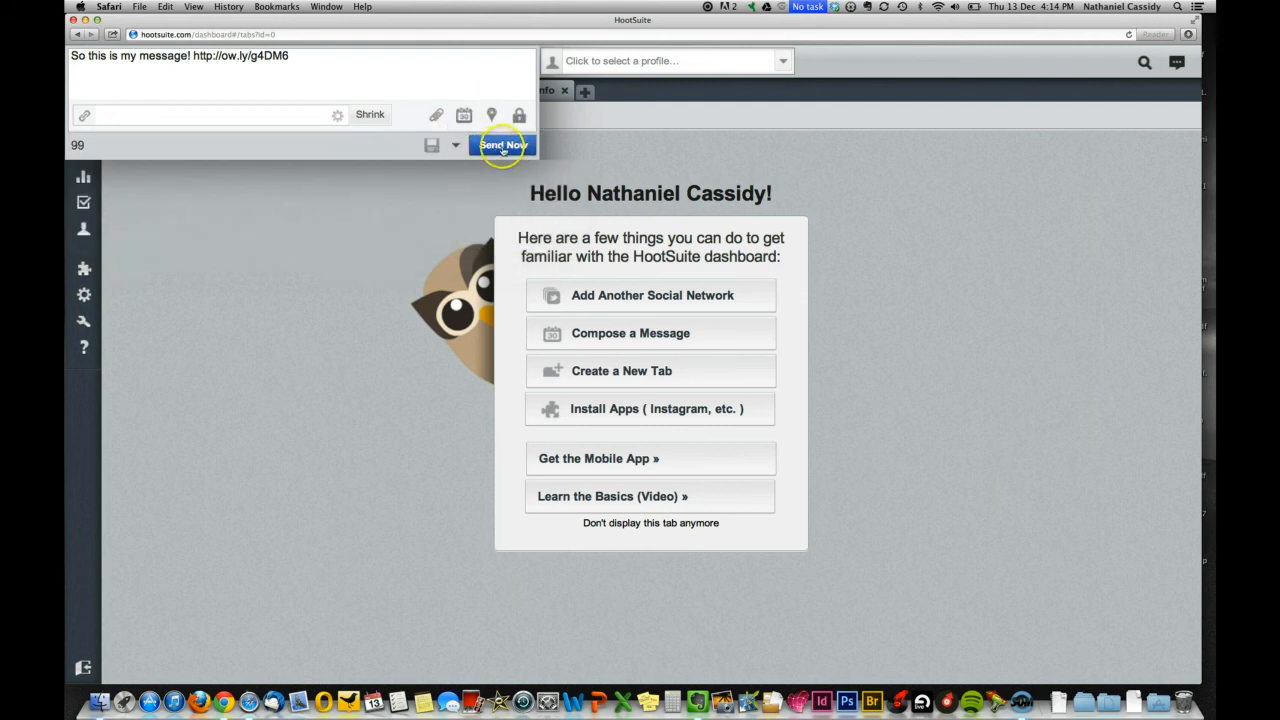
left_click(432, 147)
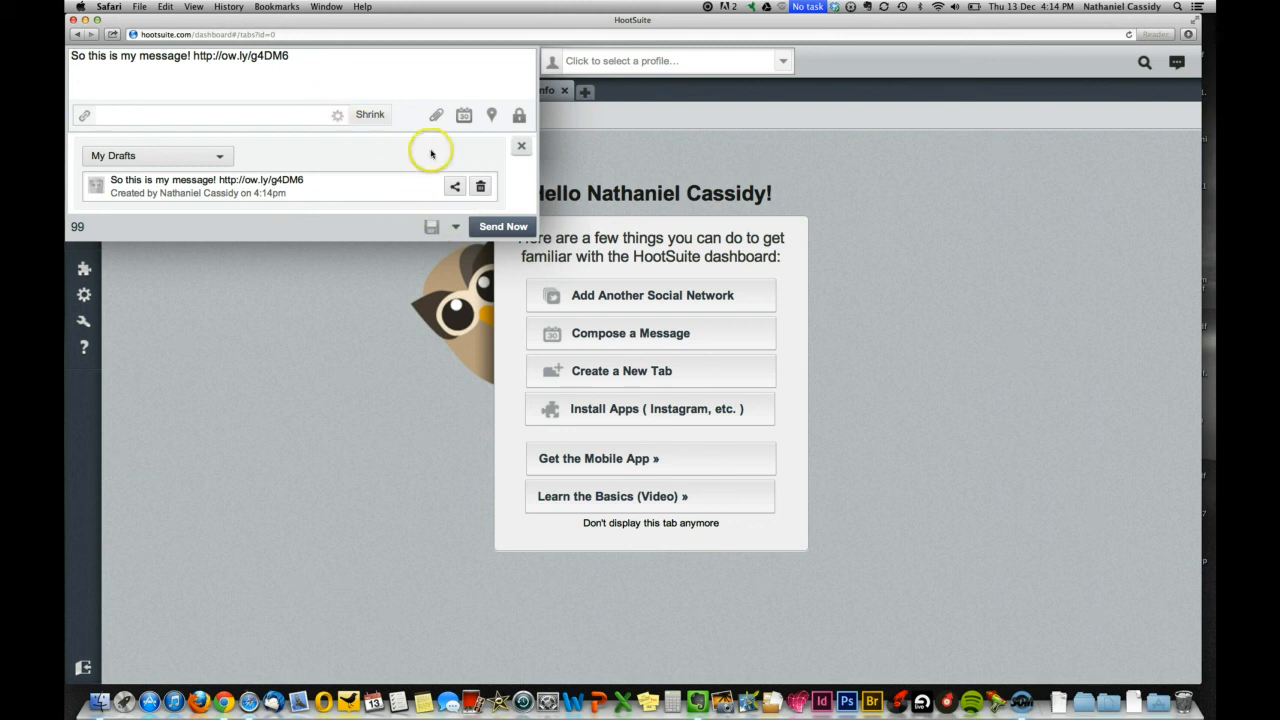
left_click(285, 194)
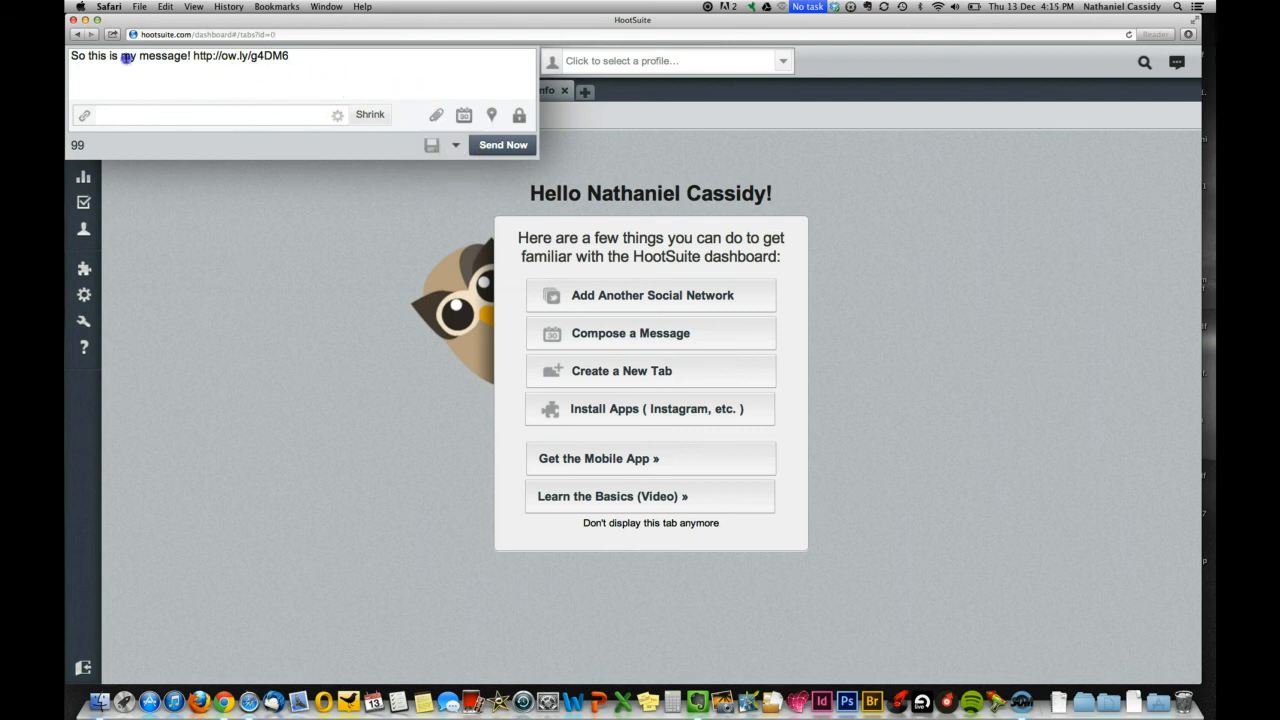
Clear the message text and restore it from the saved draft
left_click(70, 57)
left_click_drag(70, 57, 338, 57)
key("BackSpace")
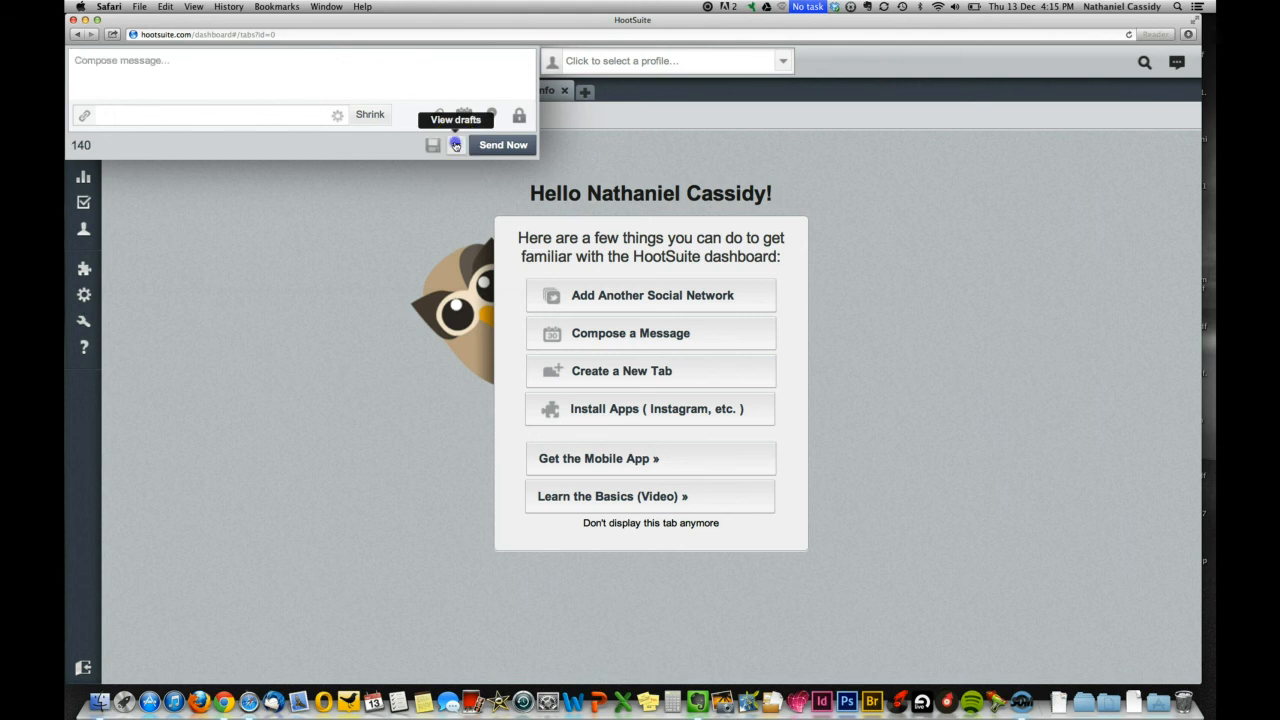
left_click(455, 145)
left_click(276, 192)
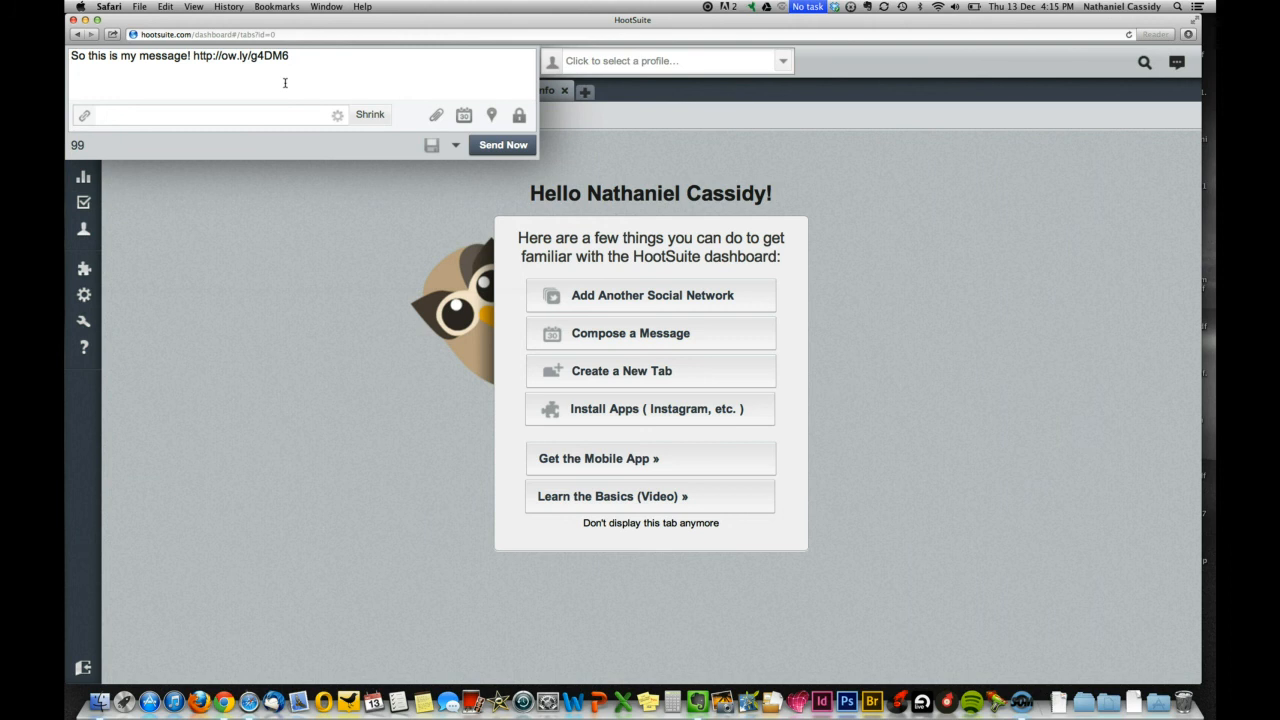
Try adding a location while declining location access, and view the message's privacy and sharing options
left_click(493, 116)
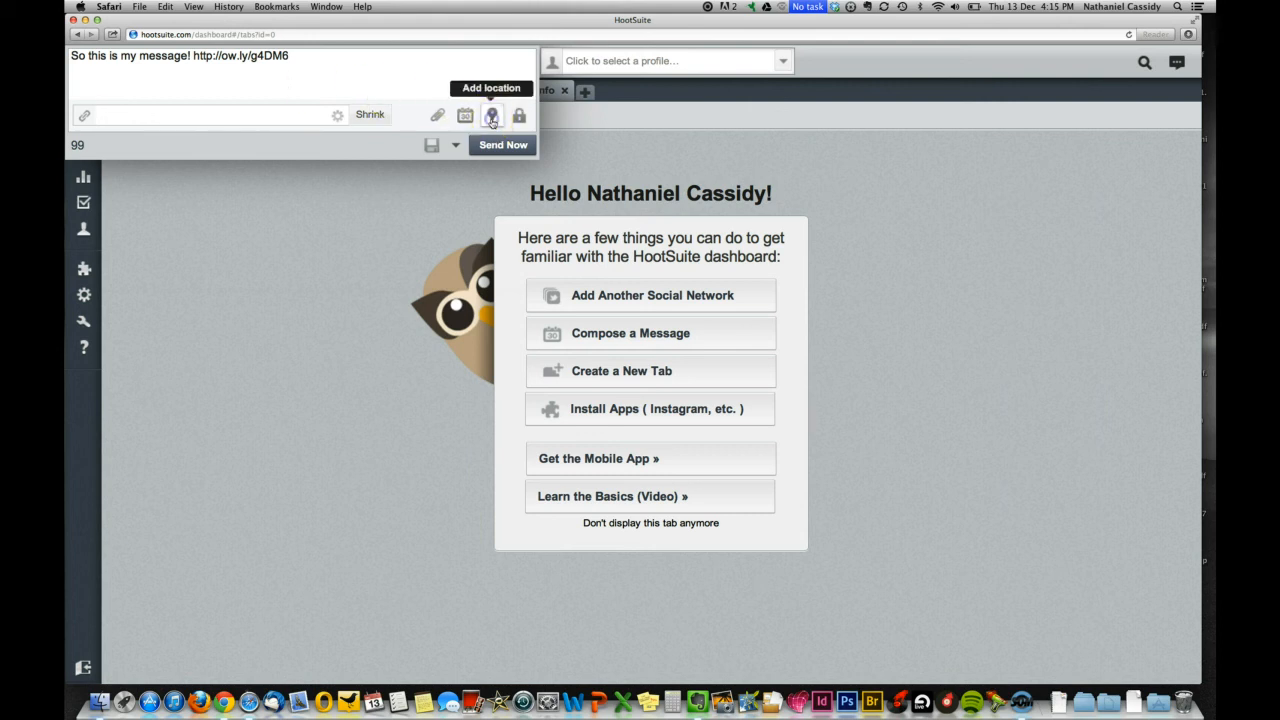
left_click(645, 123)
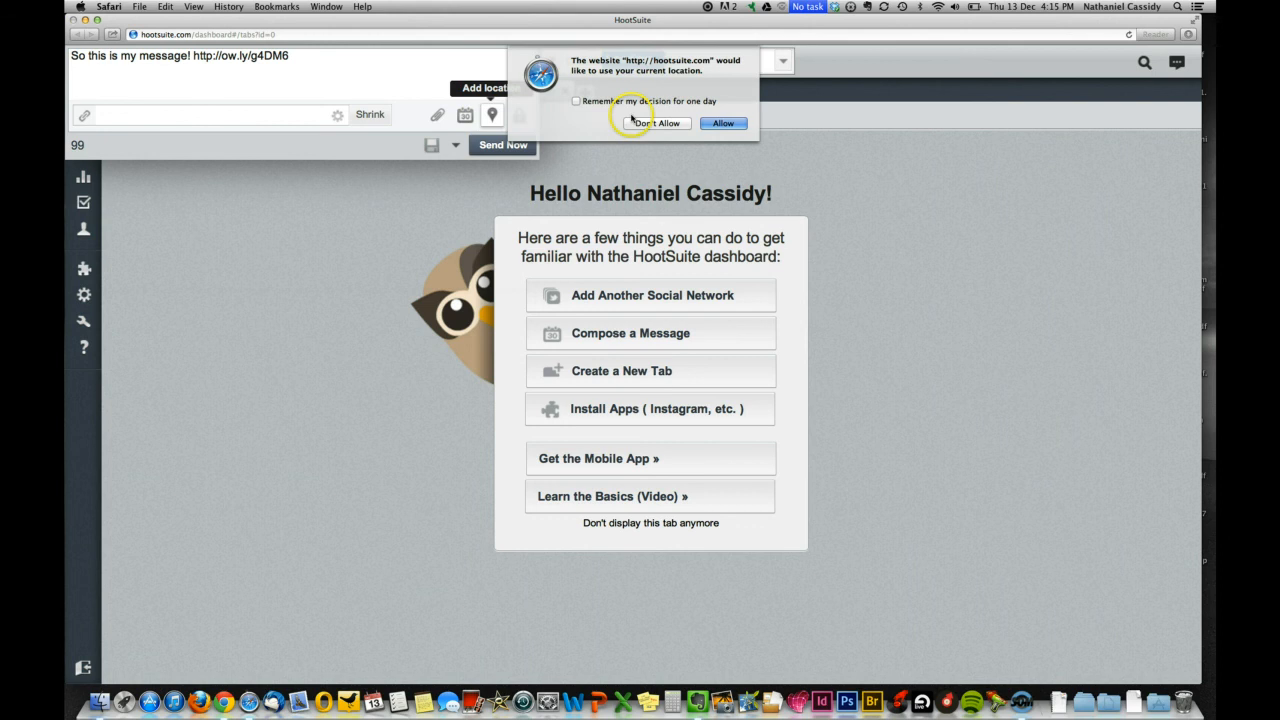
left_click(465, 116)
left_click(519, 116)
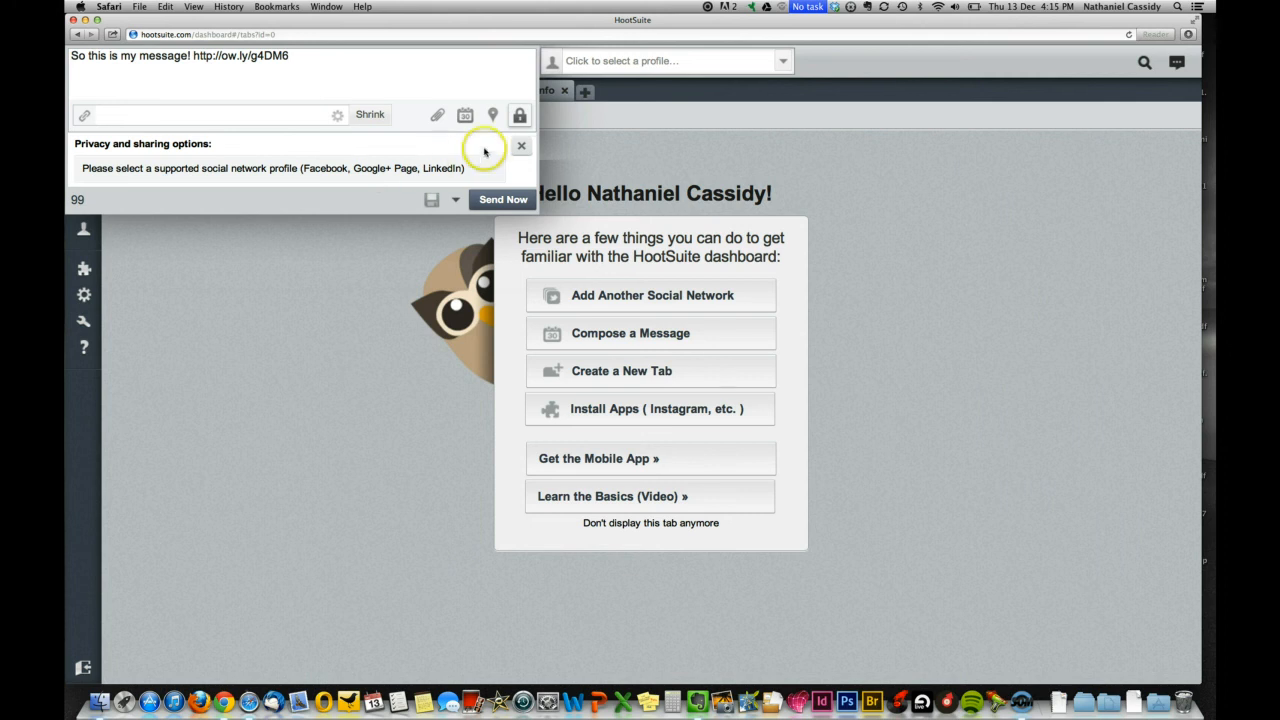
left_click(520, 147)
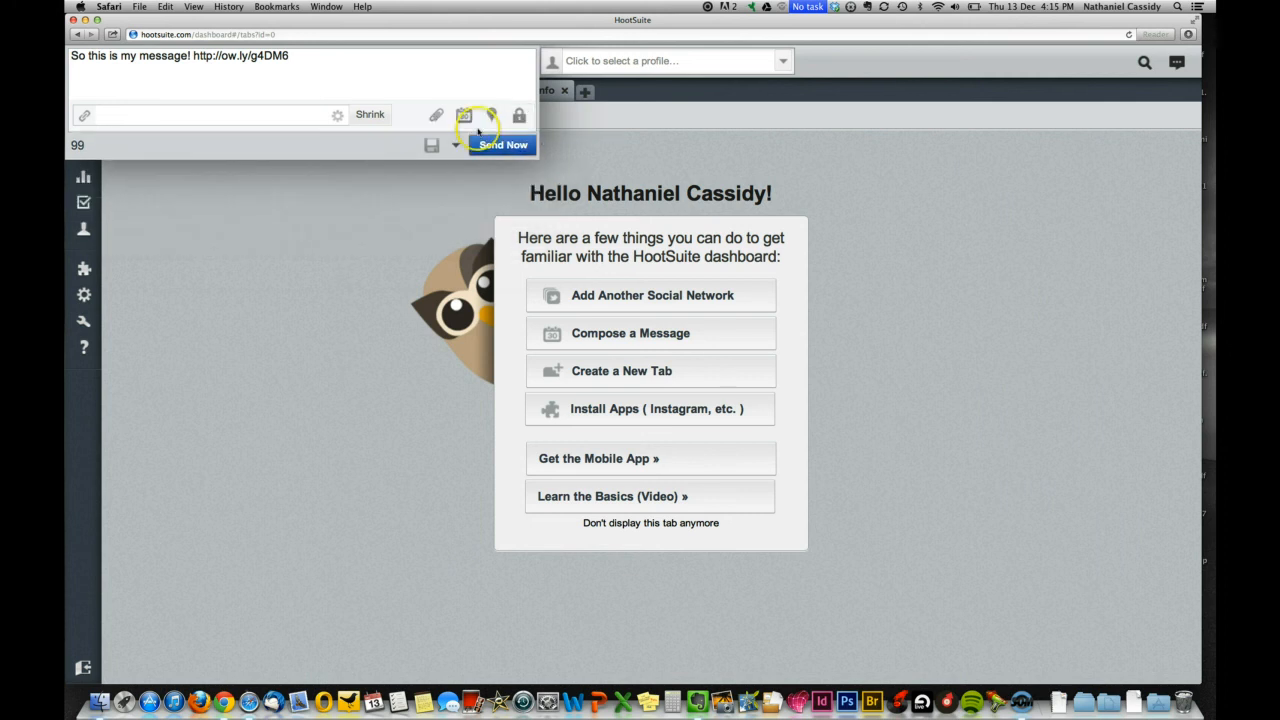
Schedule the message for 2012-12-14 at 9:00 AM with AutoSchedule off
left_click(465, 117)
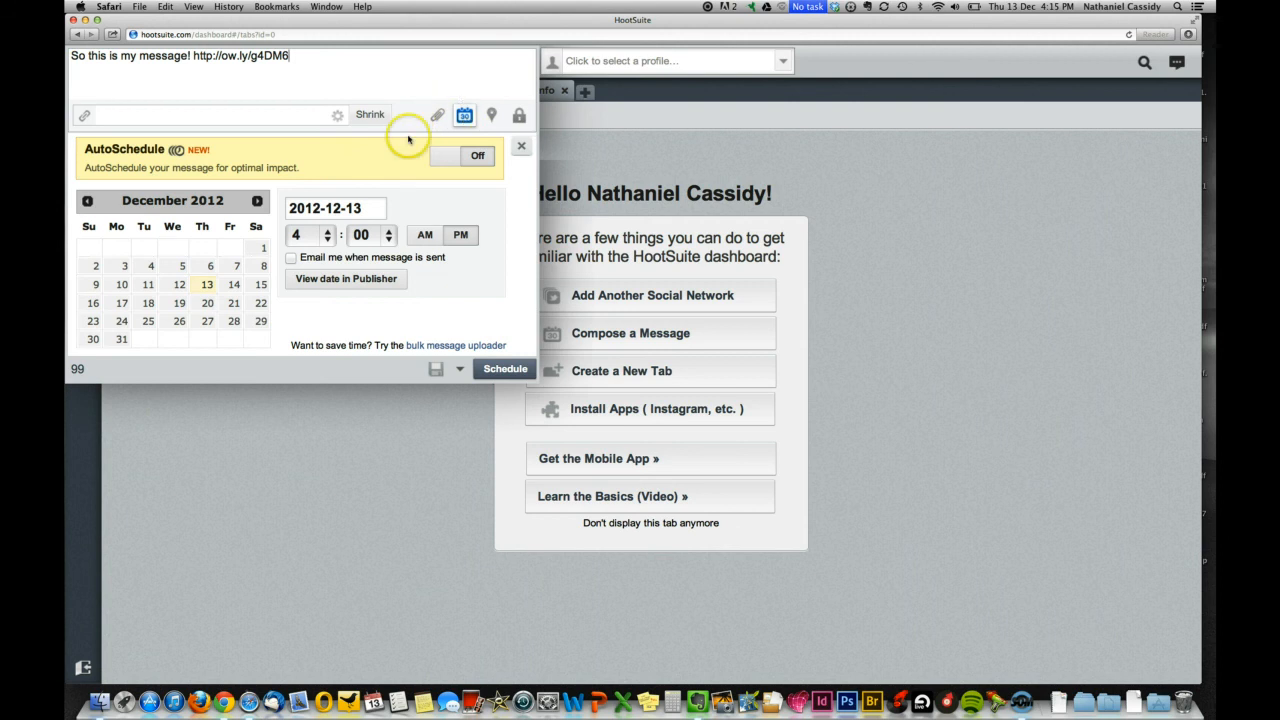
left_click(461, 155)
left_click(449, 209)
left_click(233, 285)
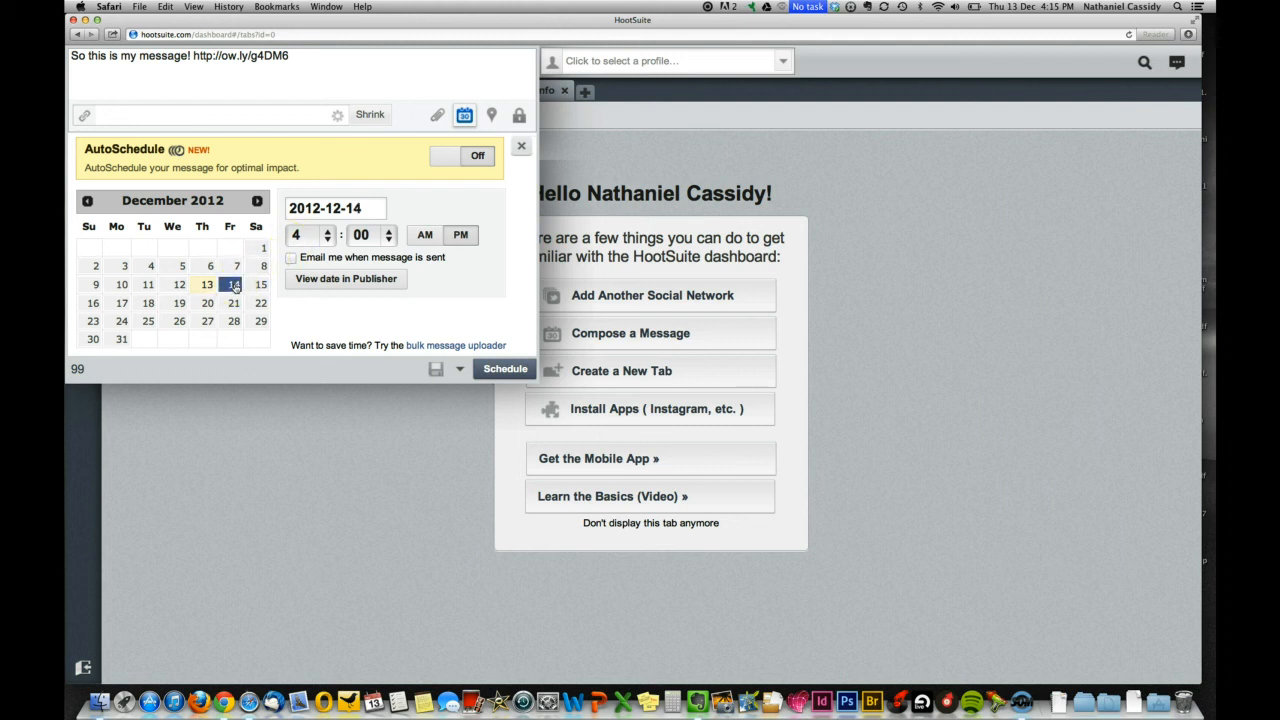
left_click(305, 236)
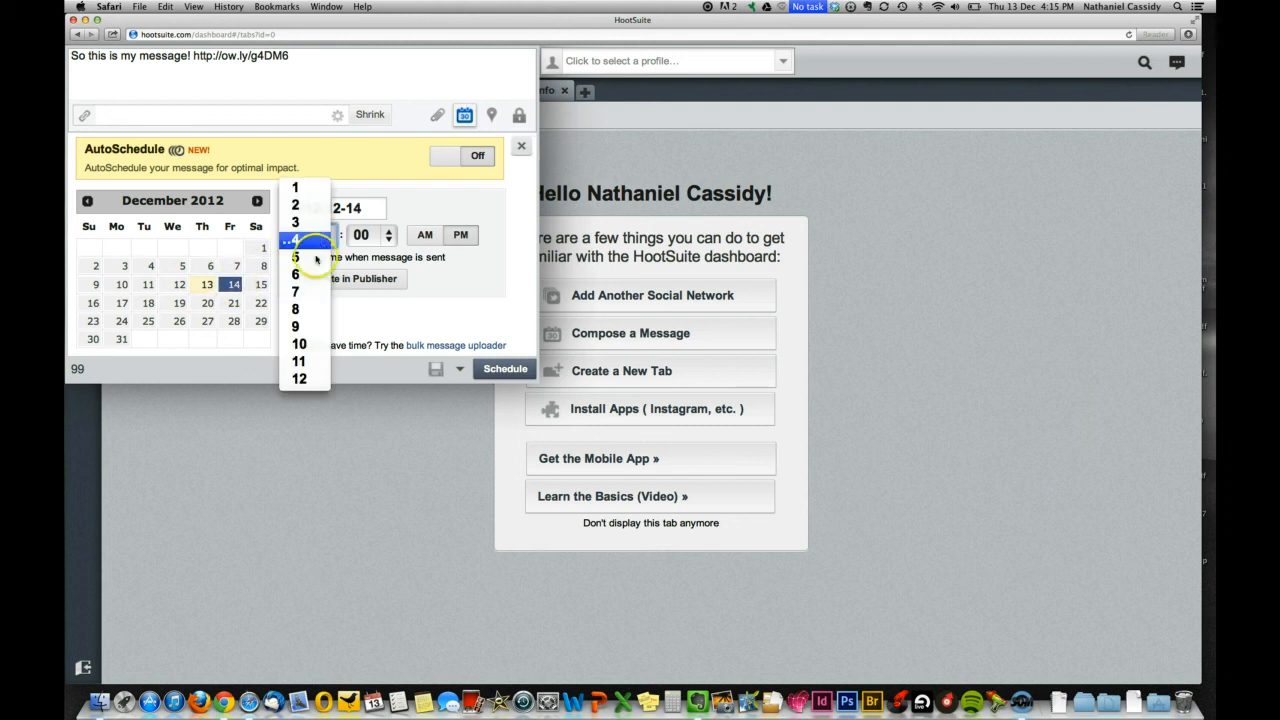
left_click(298, 327)
left_click(416, 238)
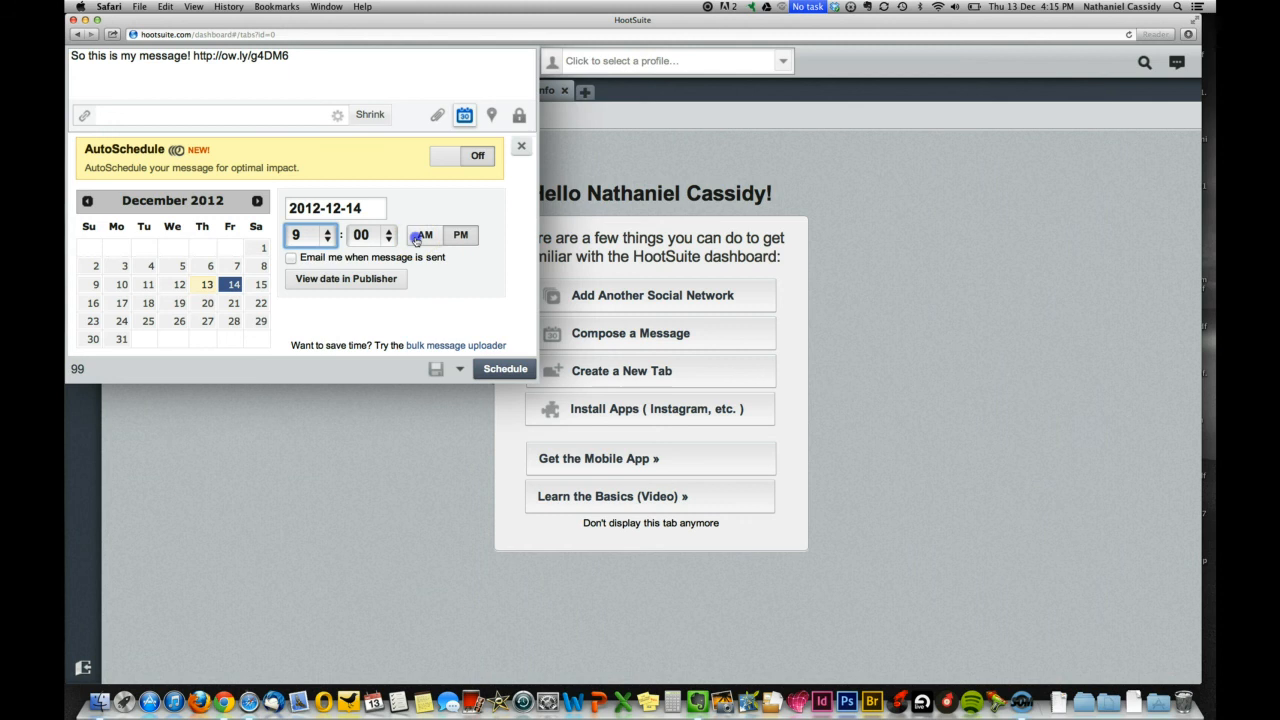
left_click(507, 370)
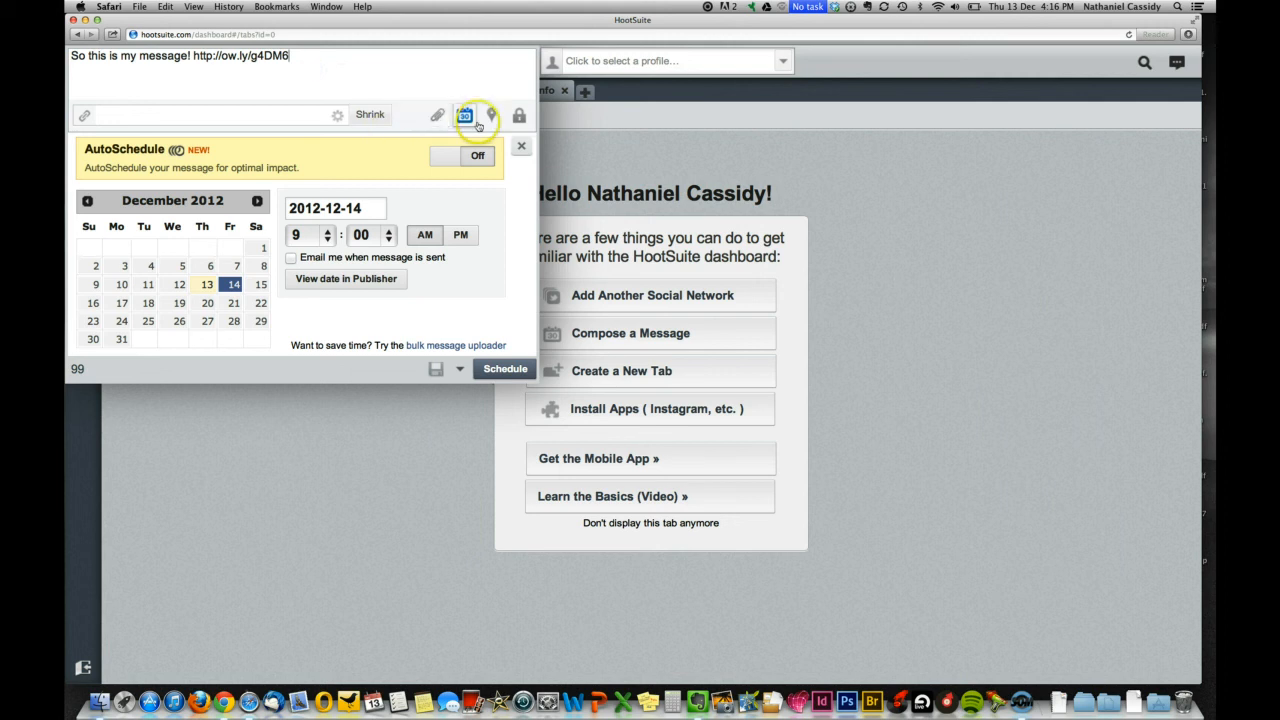
Choose the 3manfactory Twitter profile for the message, and replace it with the 3ManFactory Facebook page
left_click(572, 60)
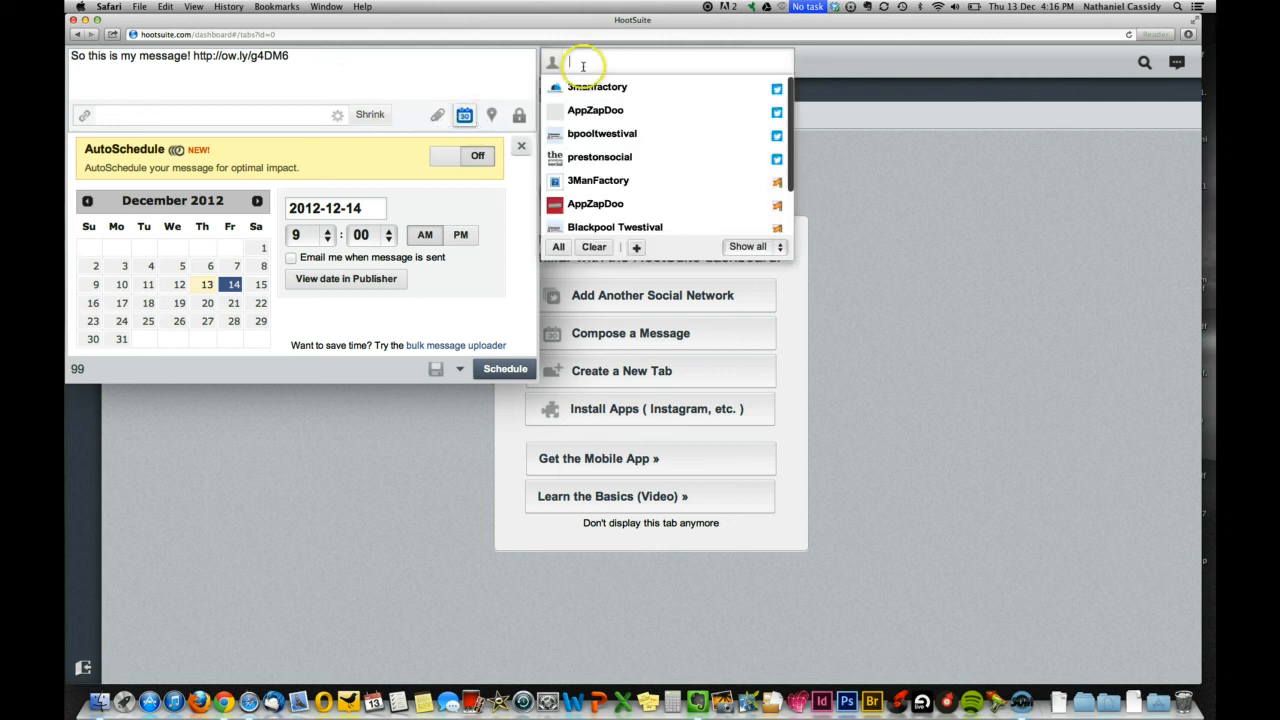
left_click(595, 87)
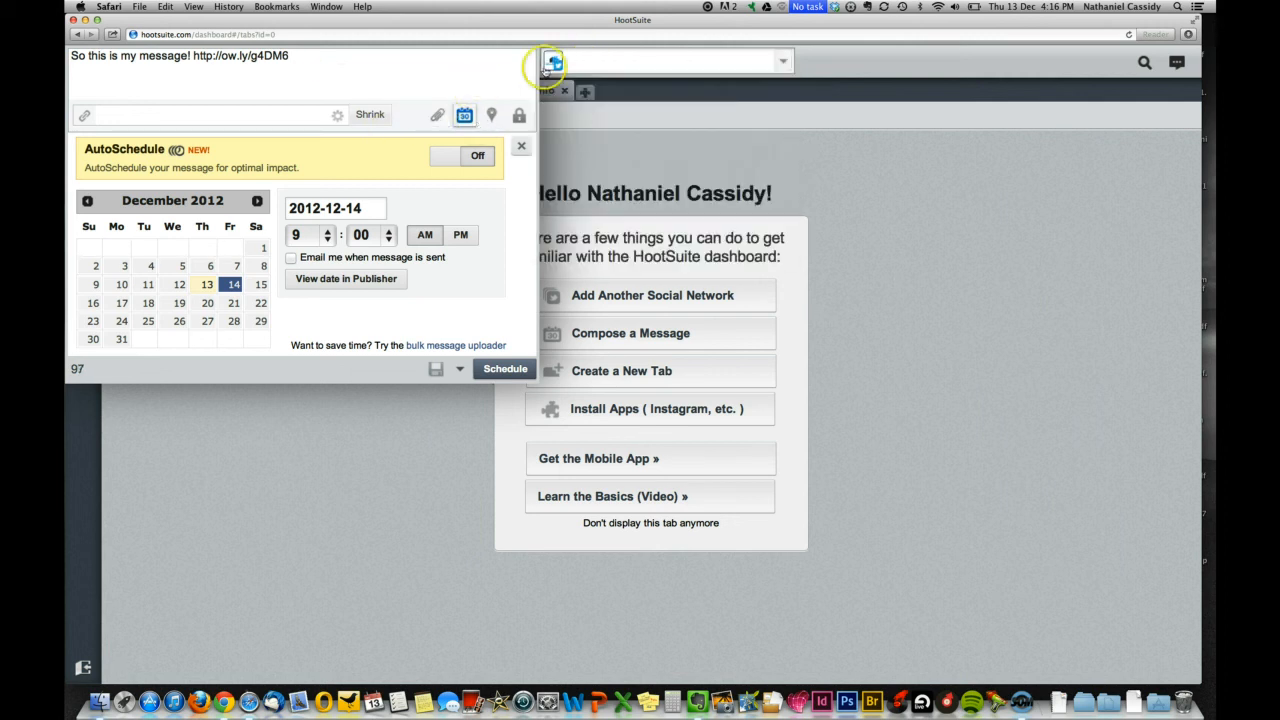
left_click(568, 60)
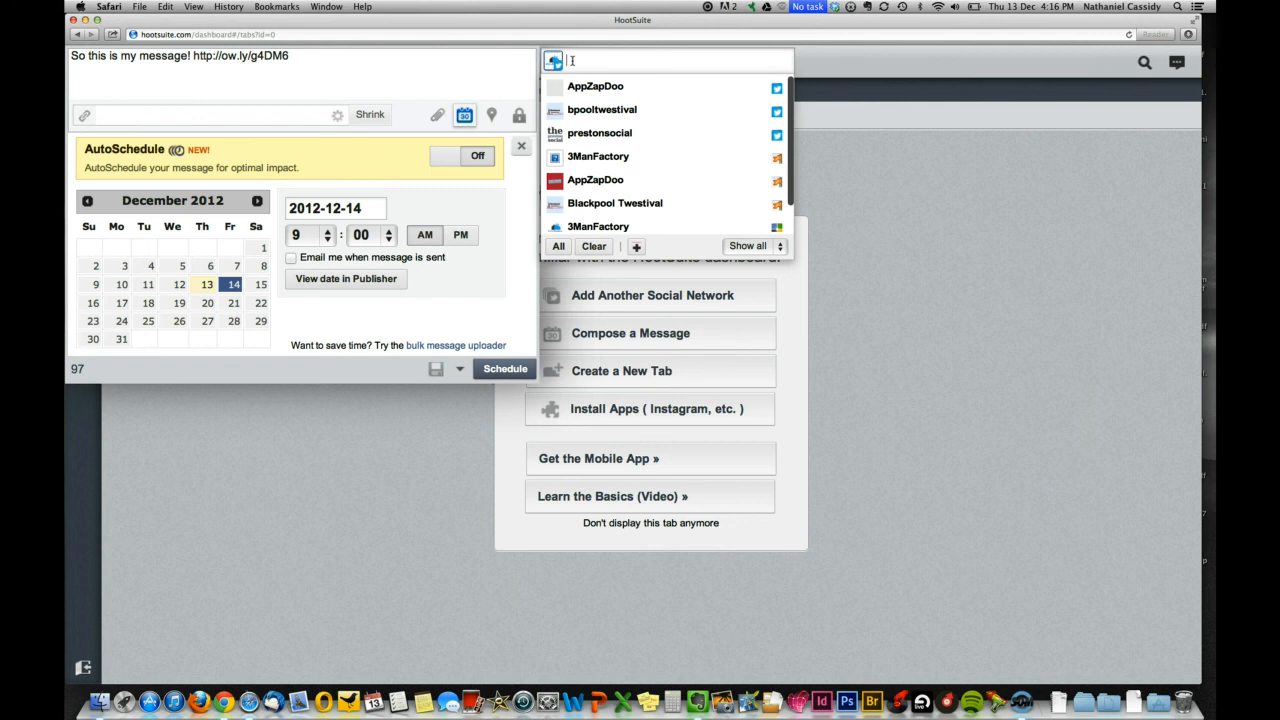
key("BackSpace")
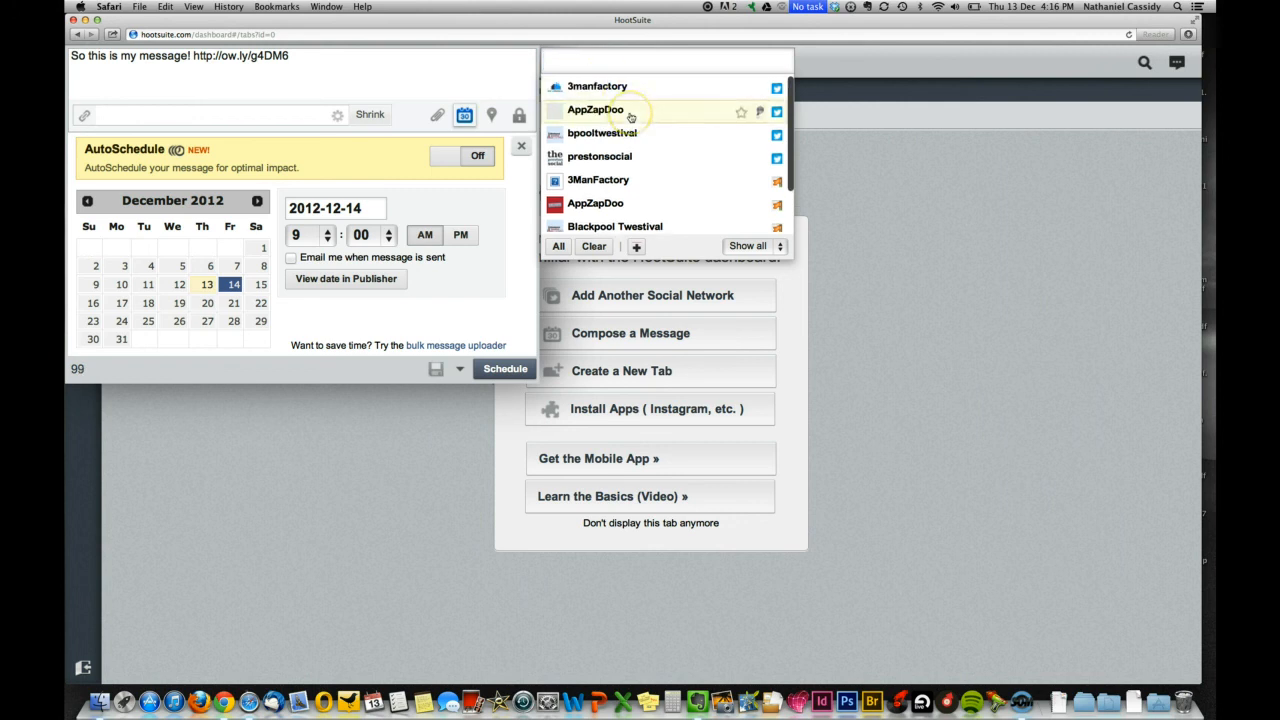
scroll(633, 115, "down", 2)
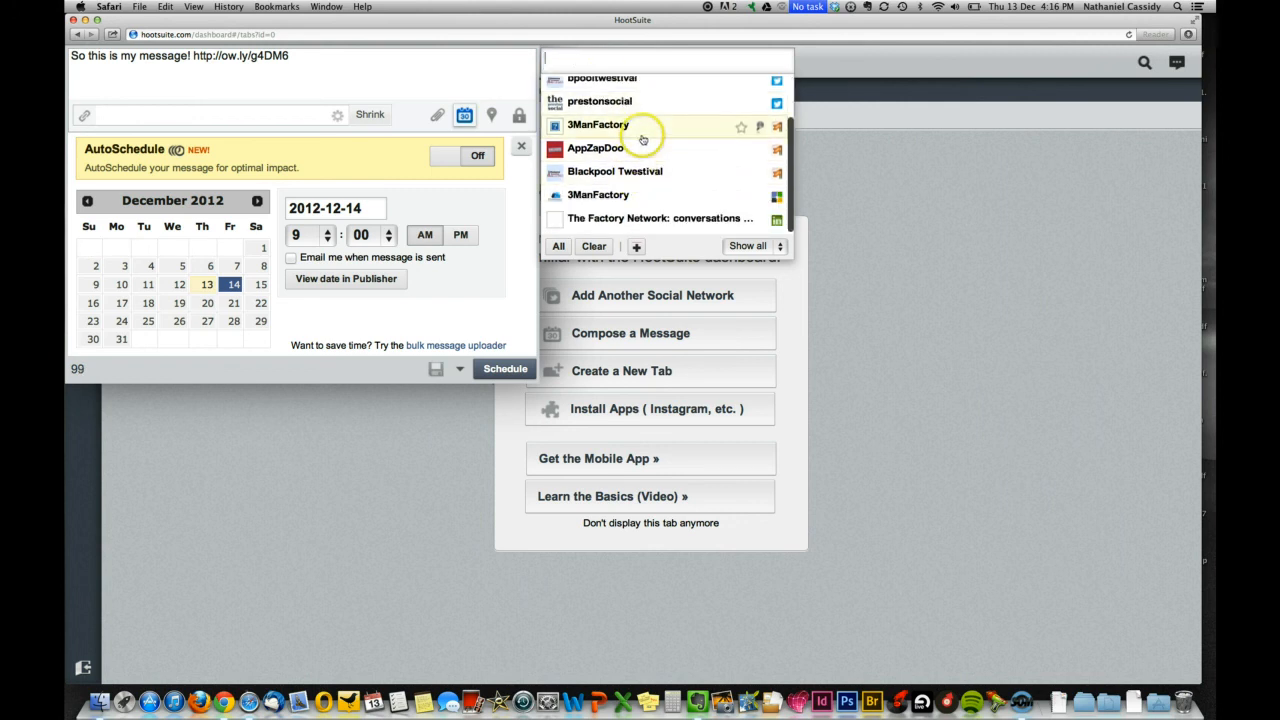
left_click(644, 135)
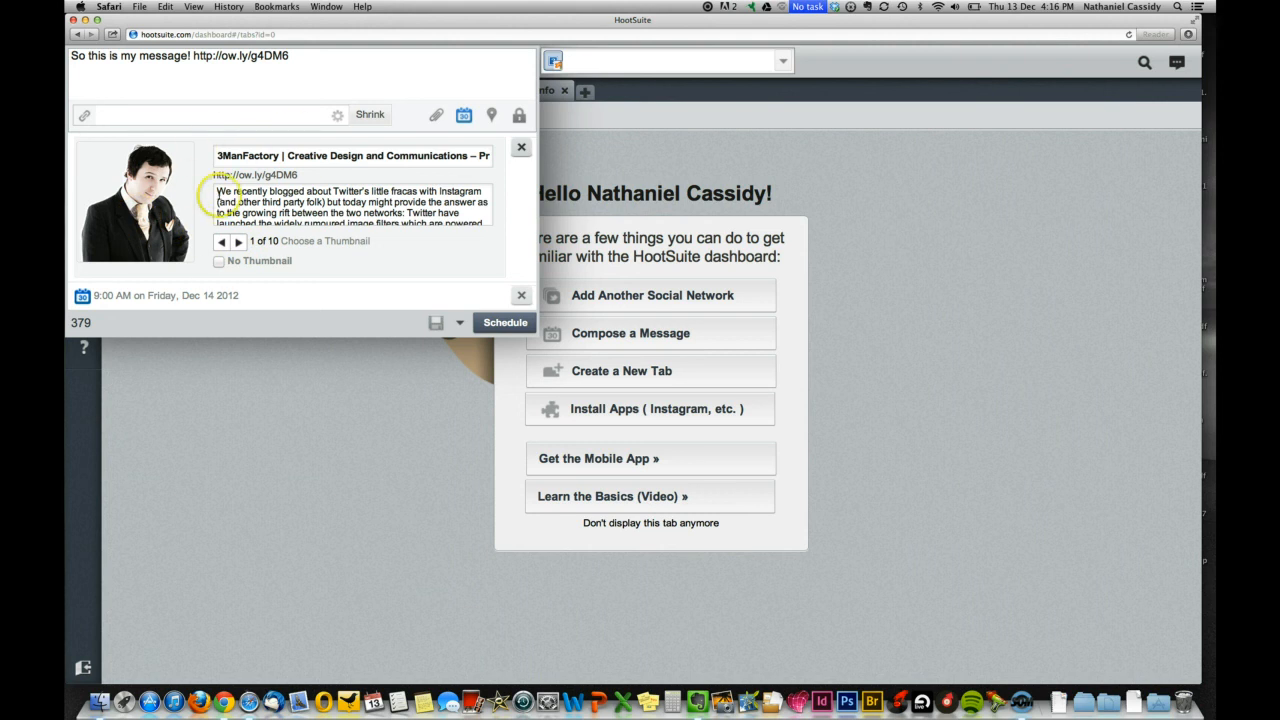
Browse the link preview's thumbnail choices up to the last one and back to the first
left_click(240, 243)
left_click(240, 243)
left_click(240, 243)
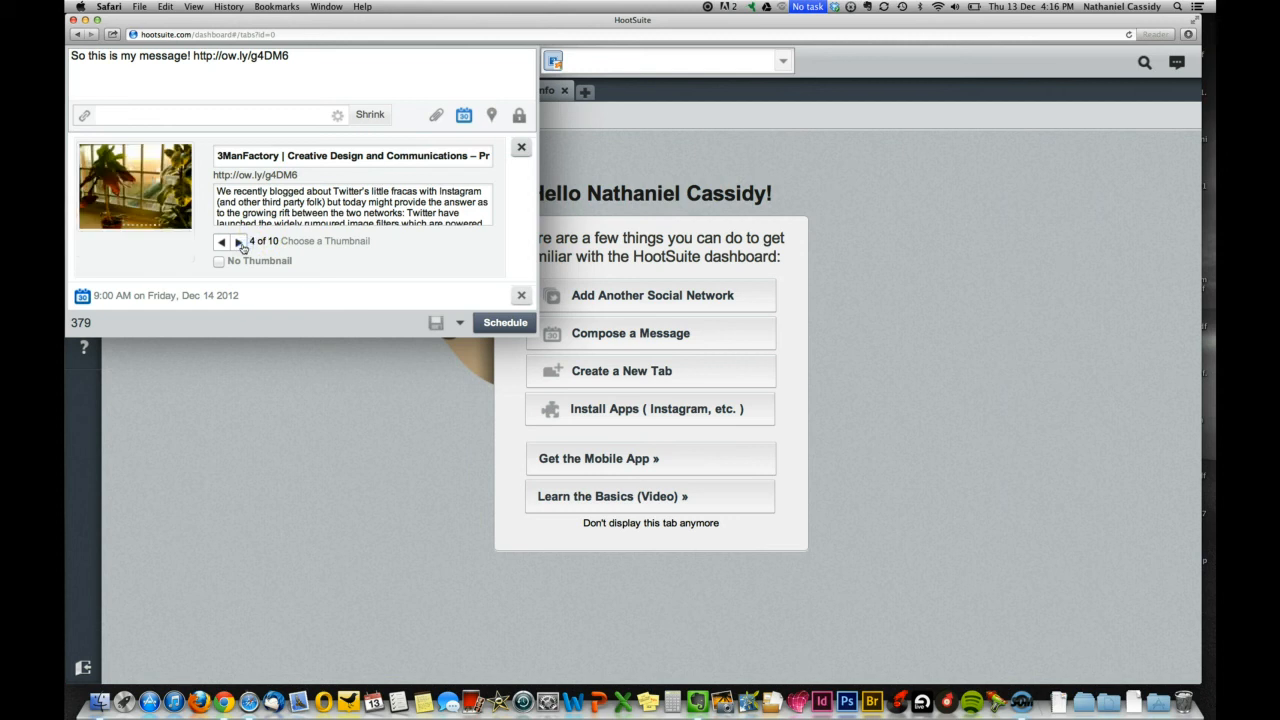
left_click(240, 243)
left_click(240, 243)
left_click(240, 243)
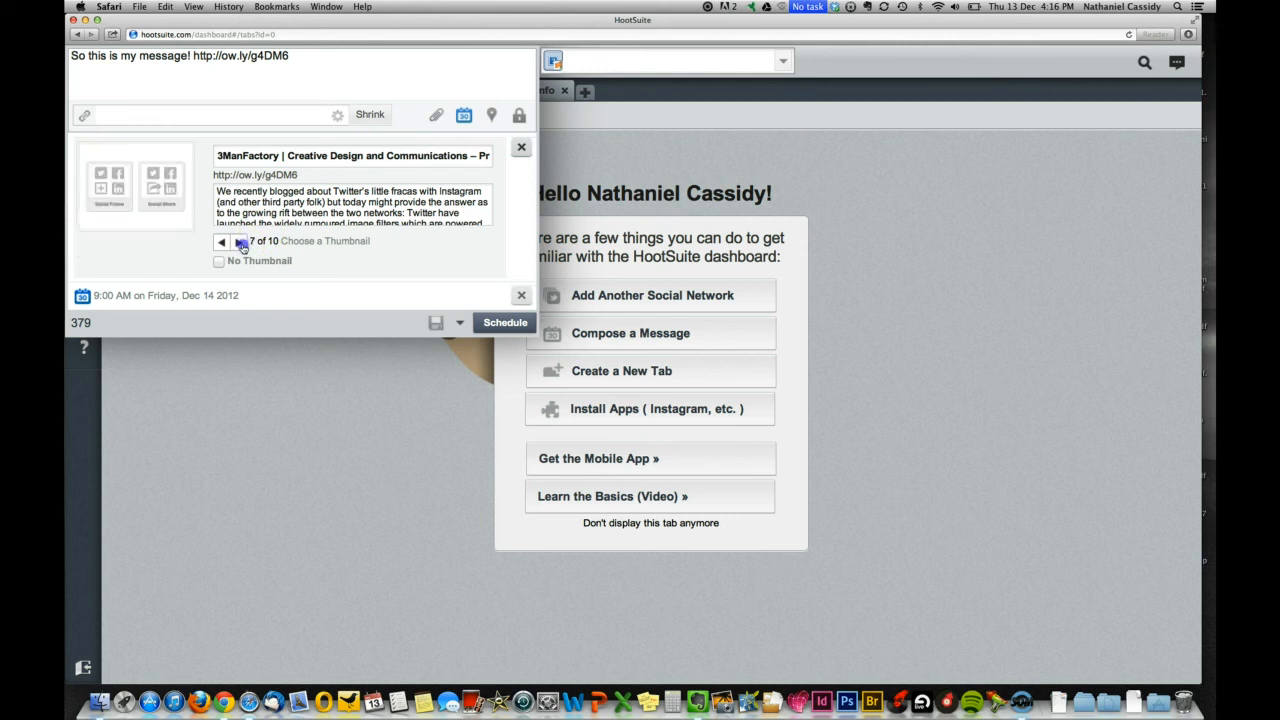
left_click(240, 243)
left_click(240, 243)
left_click(240, 243)
left_click(221, 243)
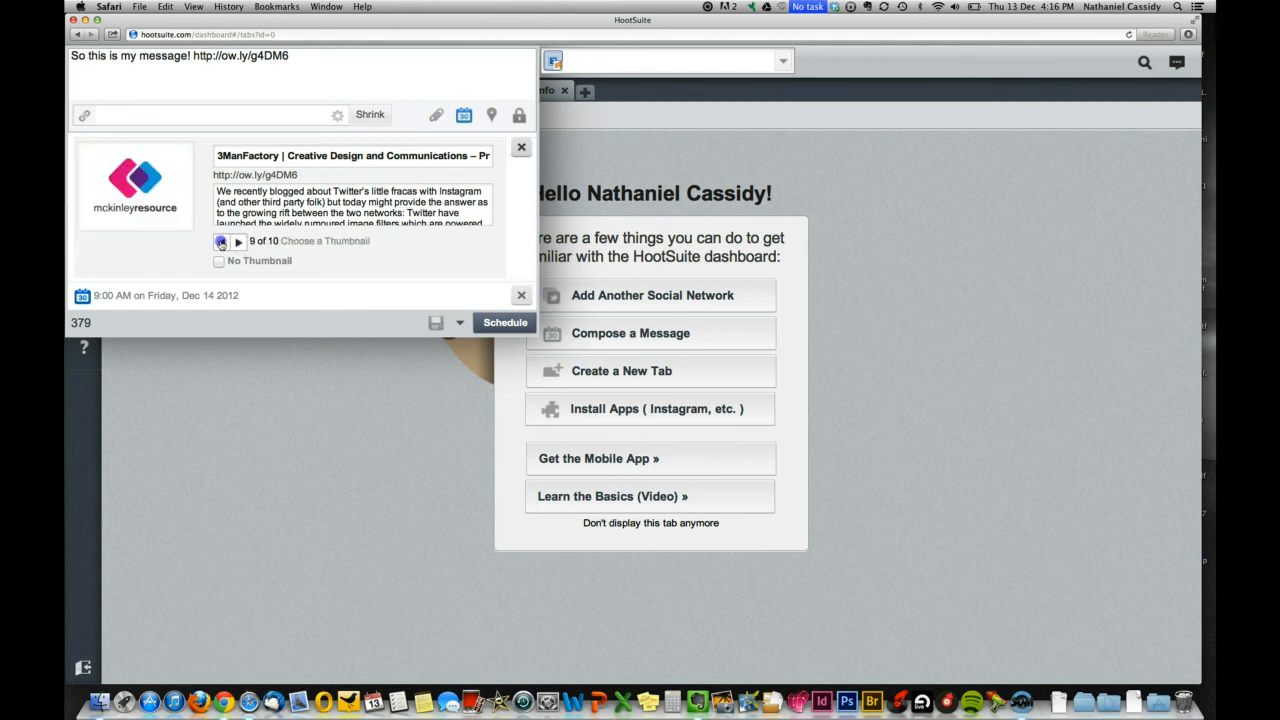
left_click(221, 243)
left_click(221, 243)
left_click(221, 243)
left_click(221, 243)
left_click(221, 243)
left_click(221, 243)
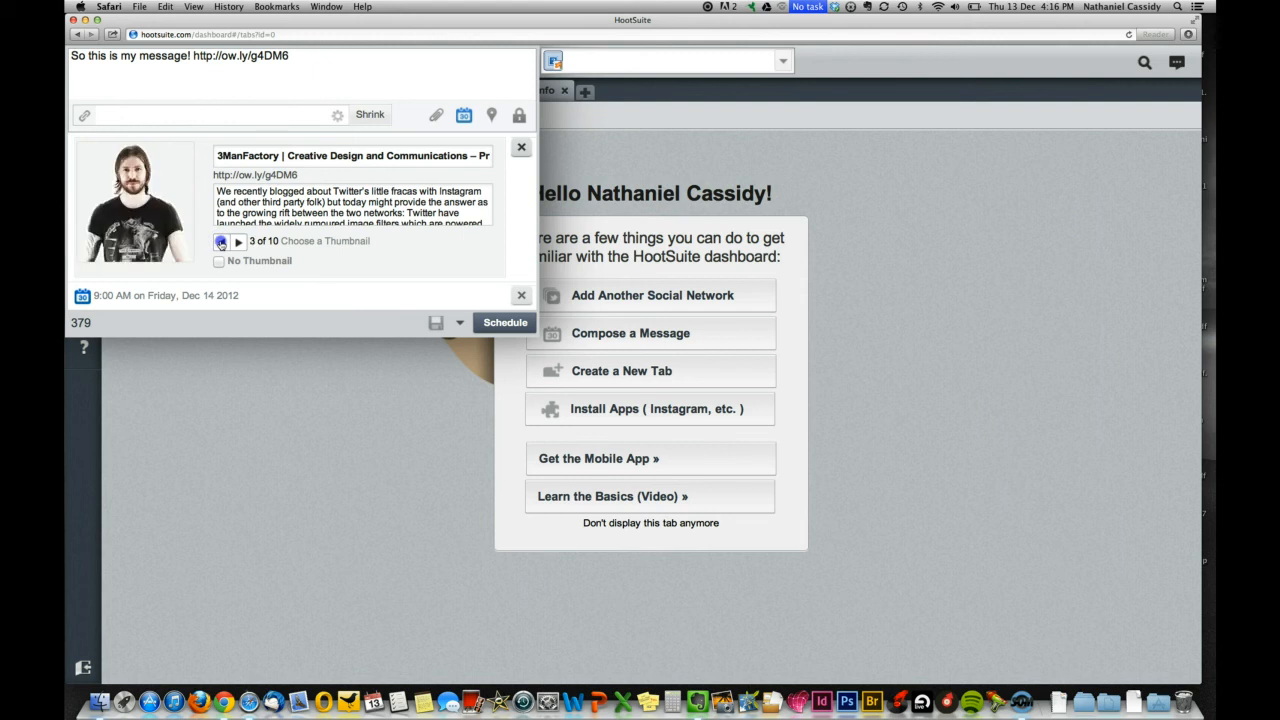
left_click(221, 243)
left_click(221, 243)
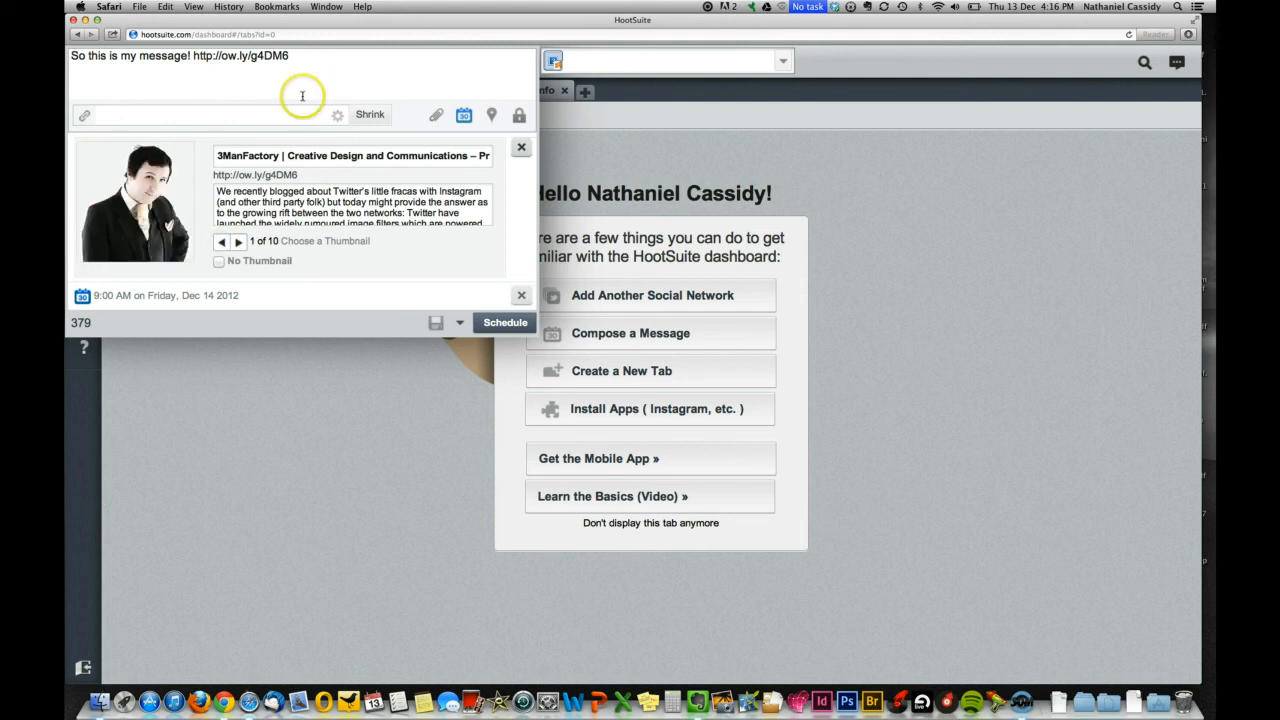
Replace the shortened link in the message text with "A more detailed message."
left_click_drag(192, 58, 309, 60)
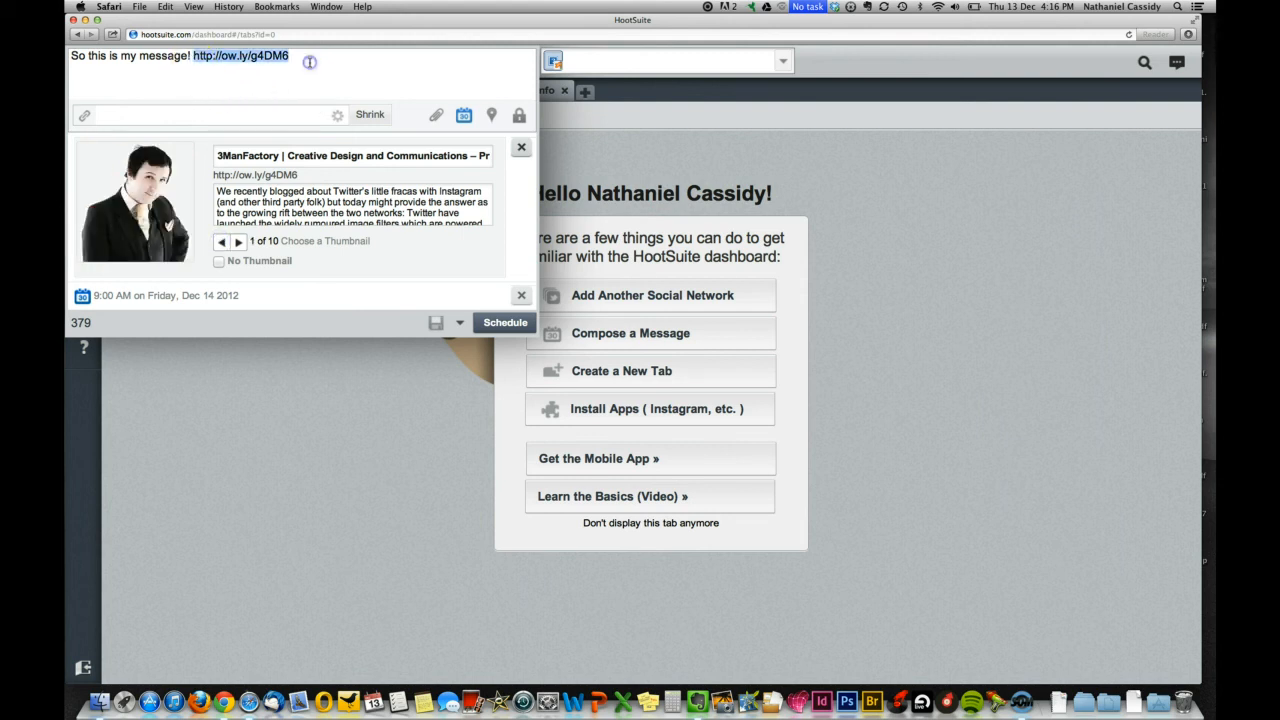
key("BackSpace")
key("BackSpace")
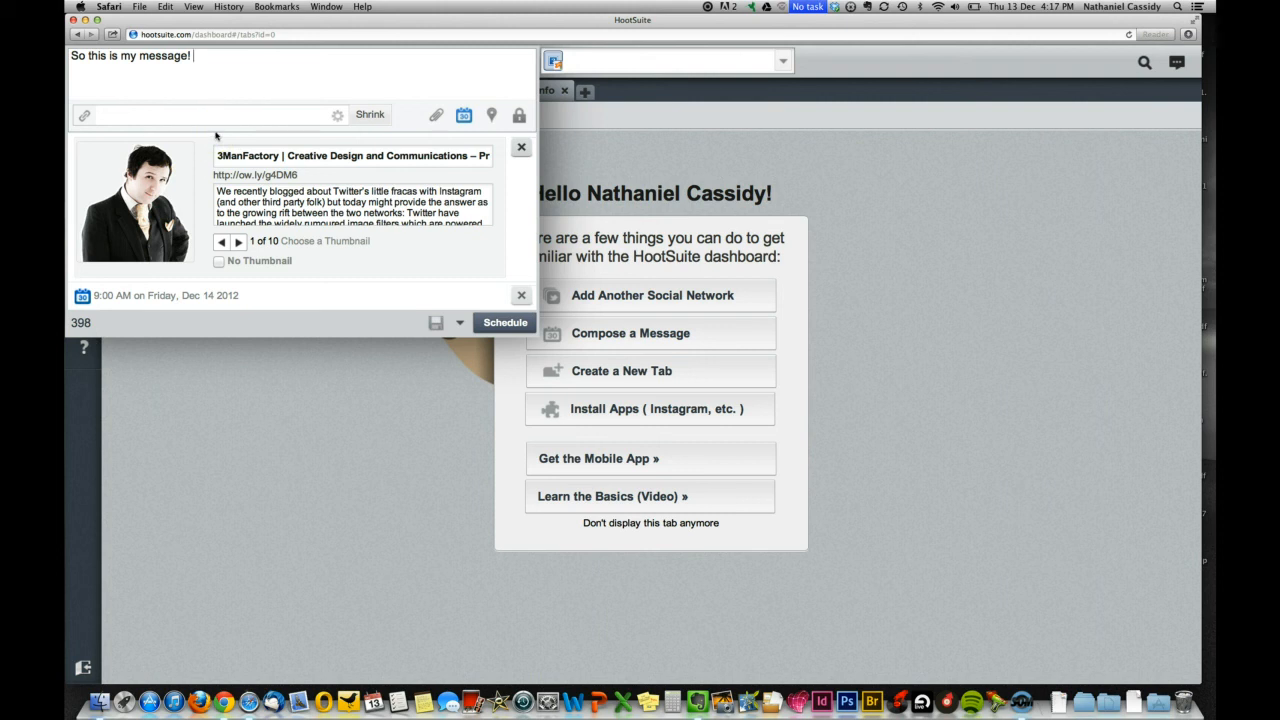
type("A noce")
key("BackSpace")
key("BackSpace")
key("BackSpace")
type("more detailed message.")
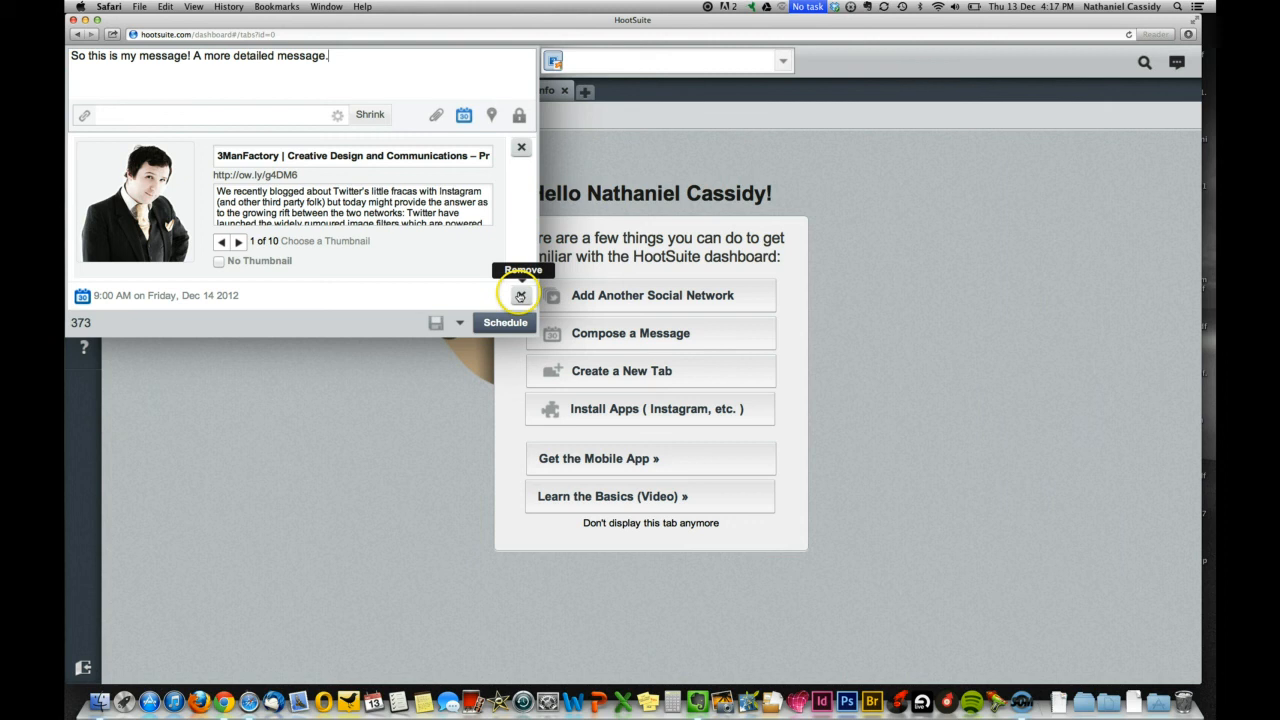
Remove the scheduled date and time from the message and return to its text
left_click(520, 295)
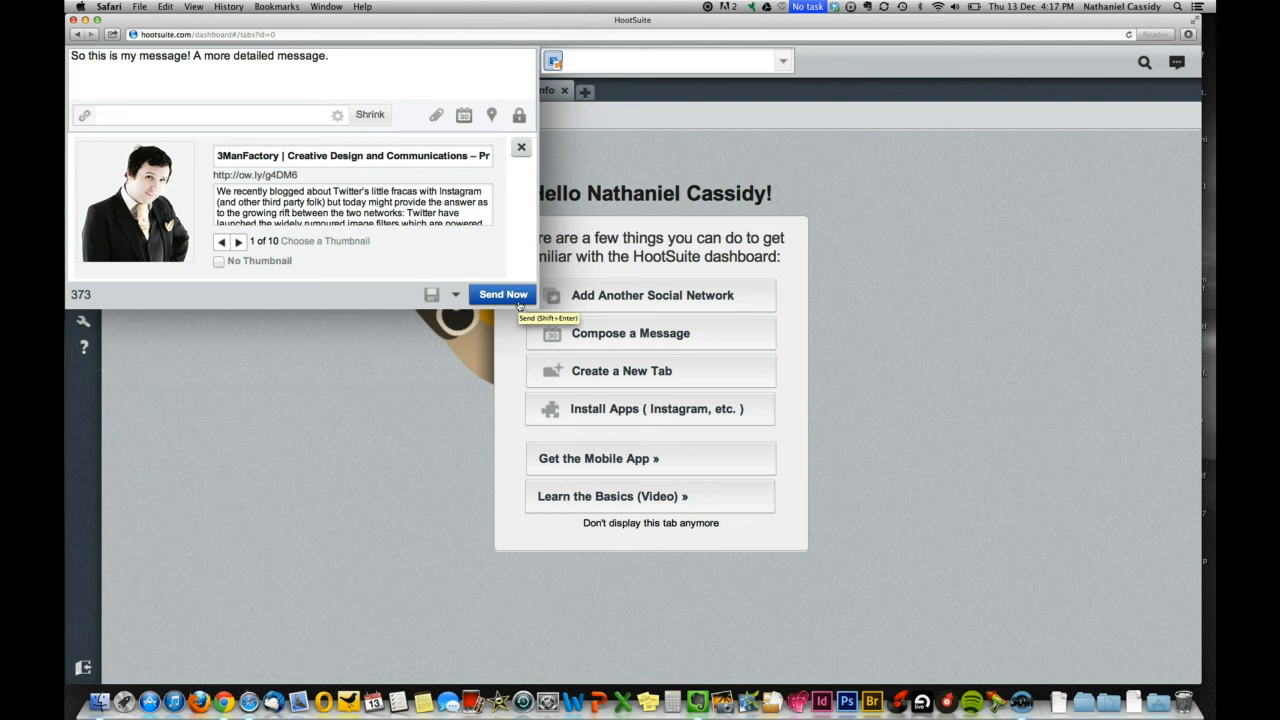
left_click(343, 64)
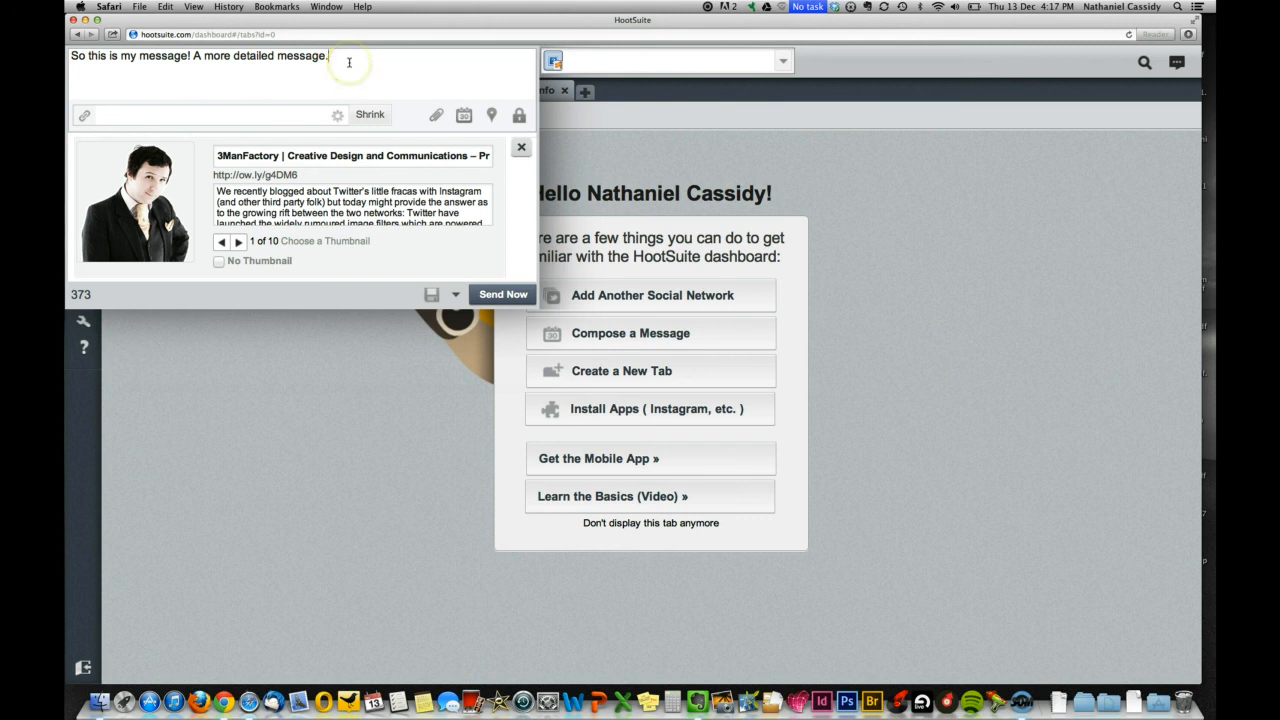